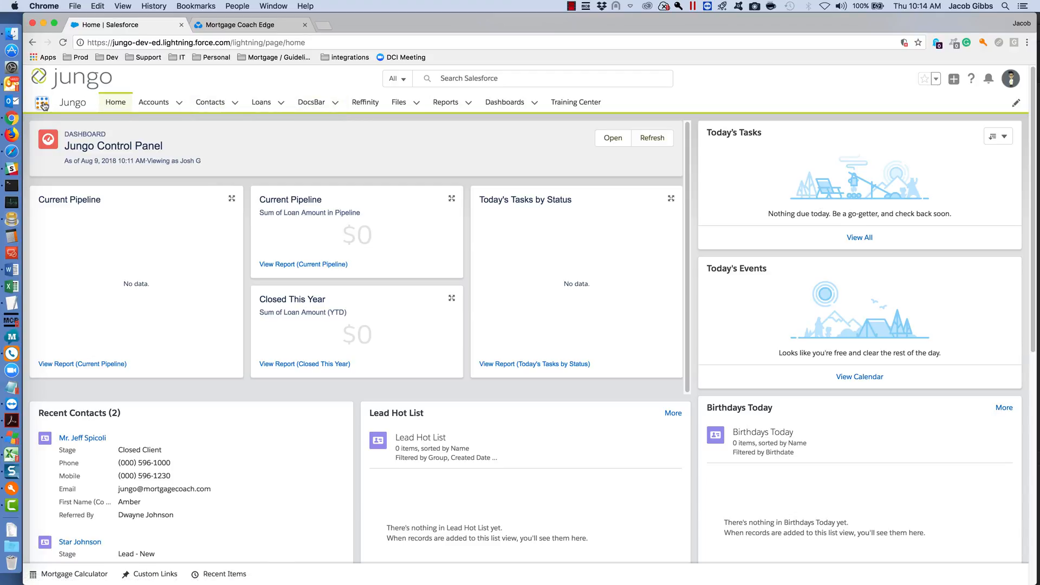
Open the Mortgage Coach Settings page in Jungo and check the available account types.
left_click(42, 103)
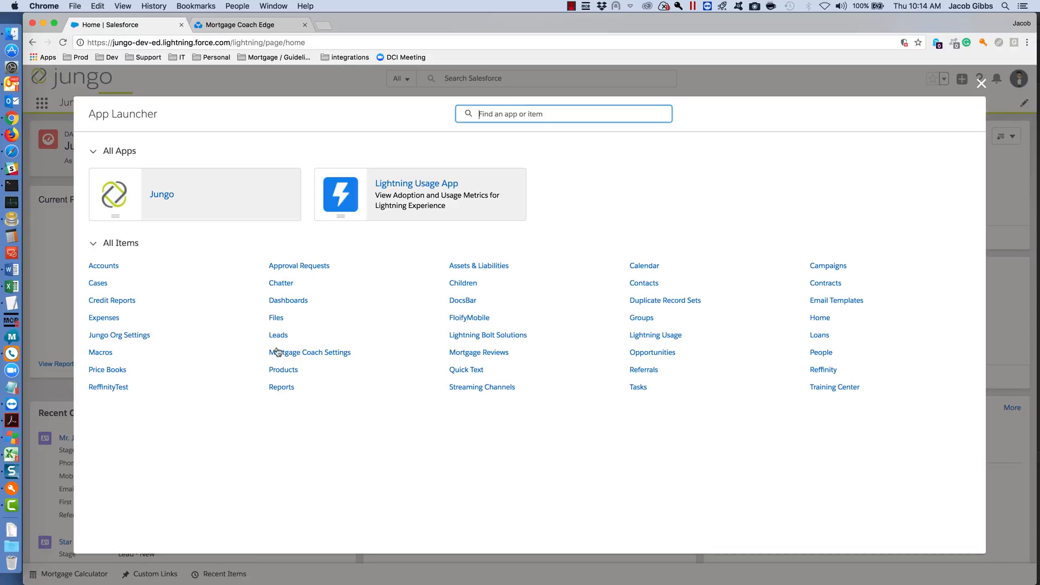
left_click(328, 353)
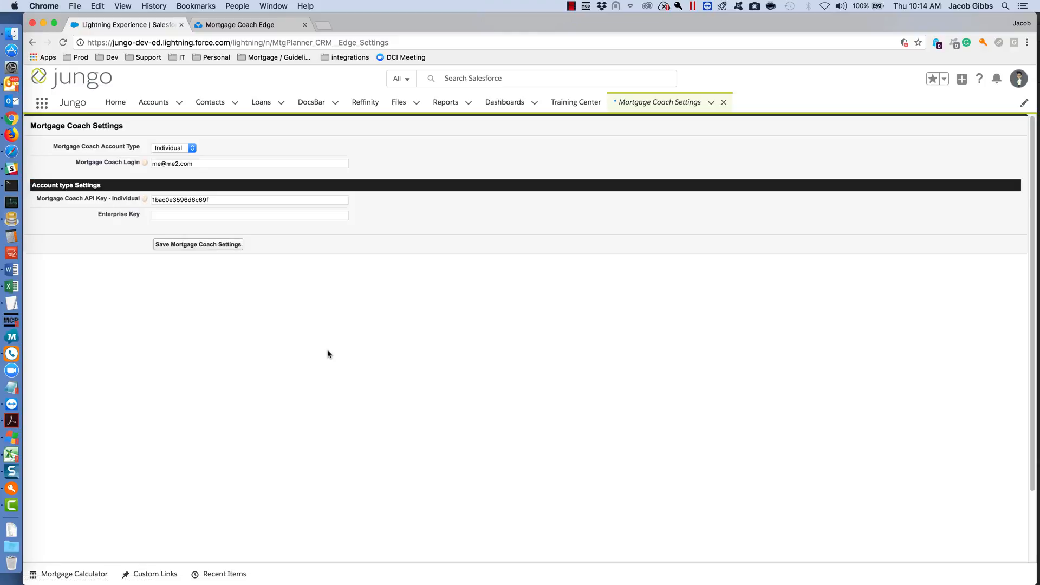
left_click(192, 148)
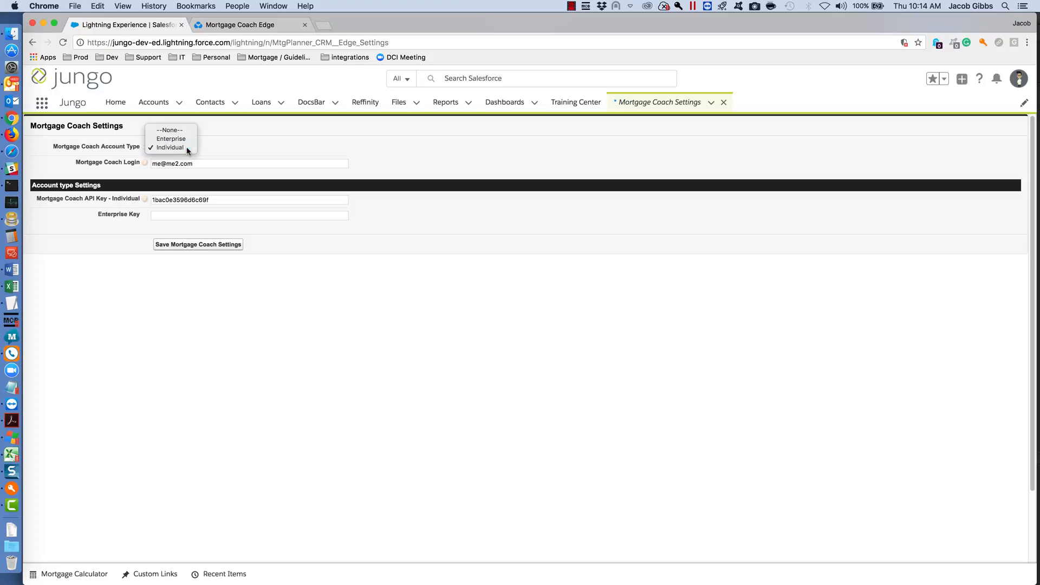
left_click(191, 148)
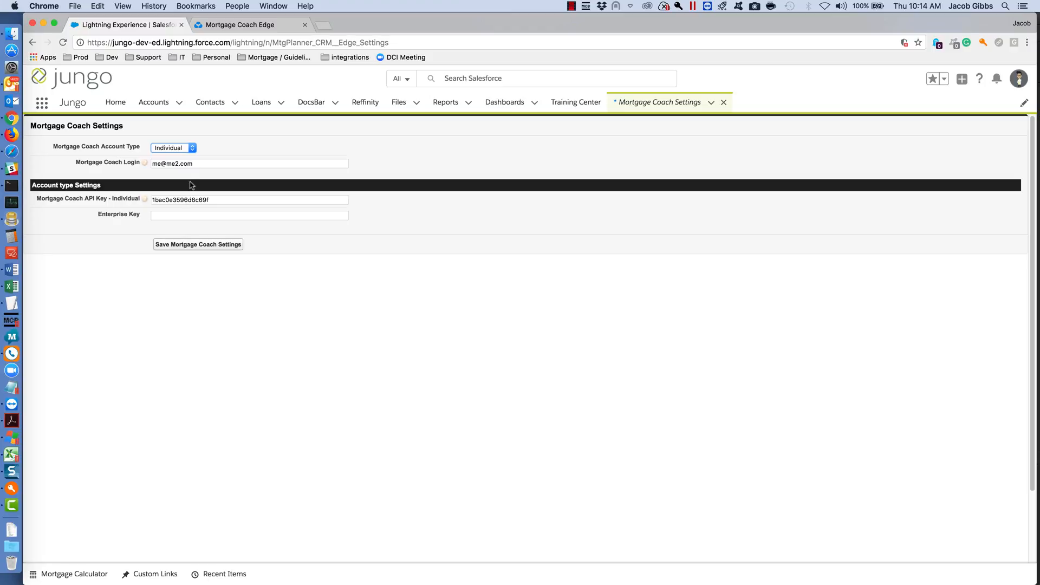
Switch the Mortgage Coach account type to Enterprise and clear the individual API key.
left_click(193, 148)
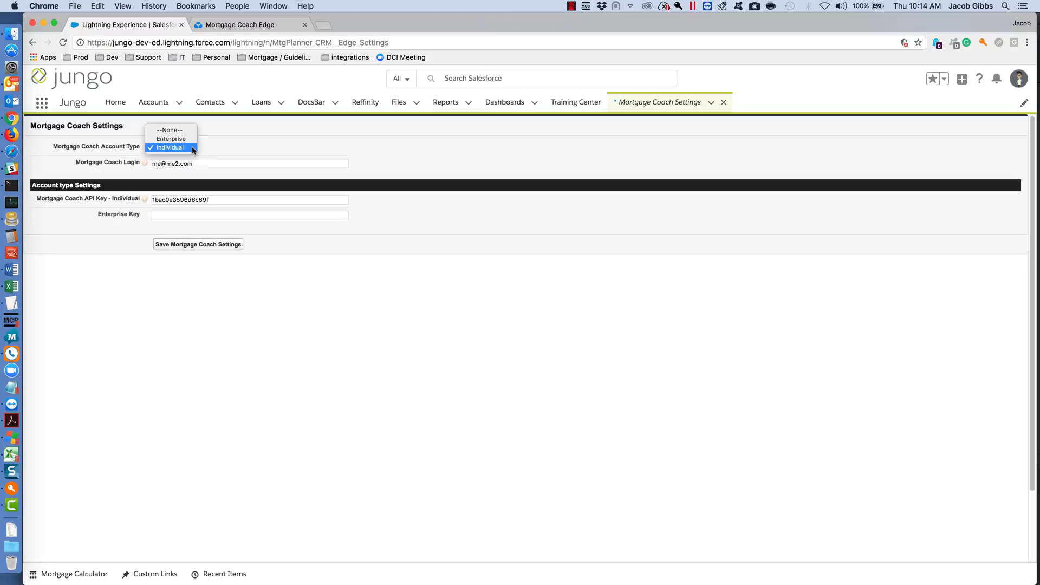
left_click(173, 155)
left_click(218, 200)
left_click_drag(218, 200, 125, 189)
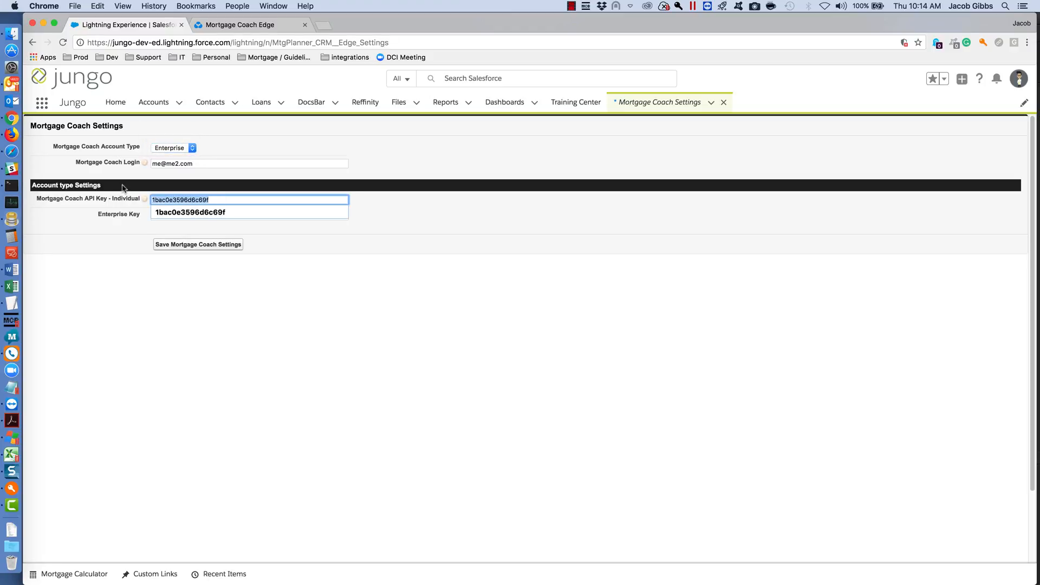
key("BackSpace")
left_click(203, 214)
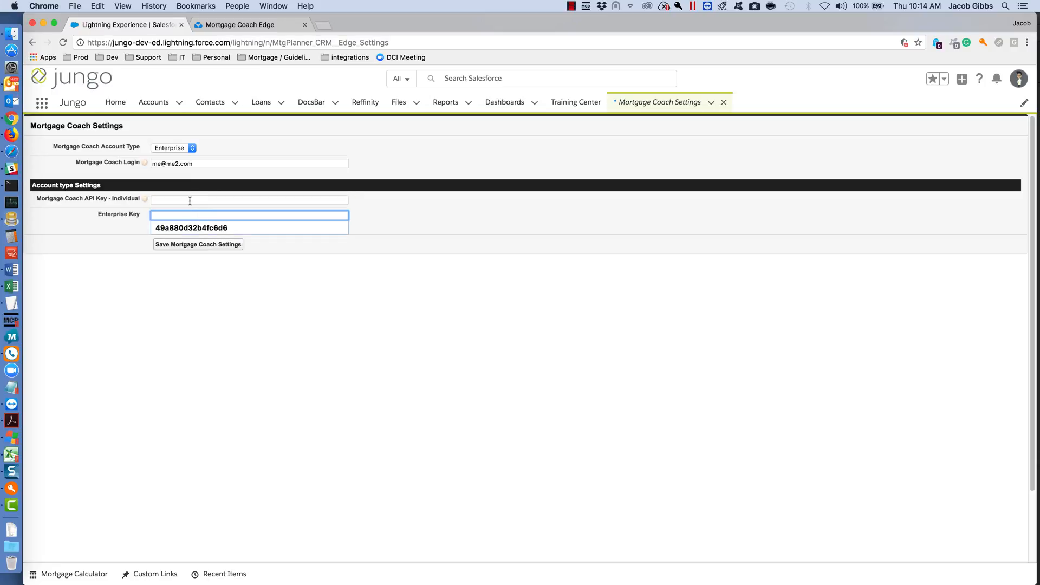
left_click(189, 201)
left_click(419, 233)
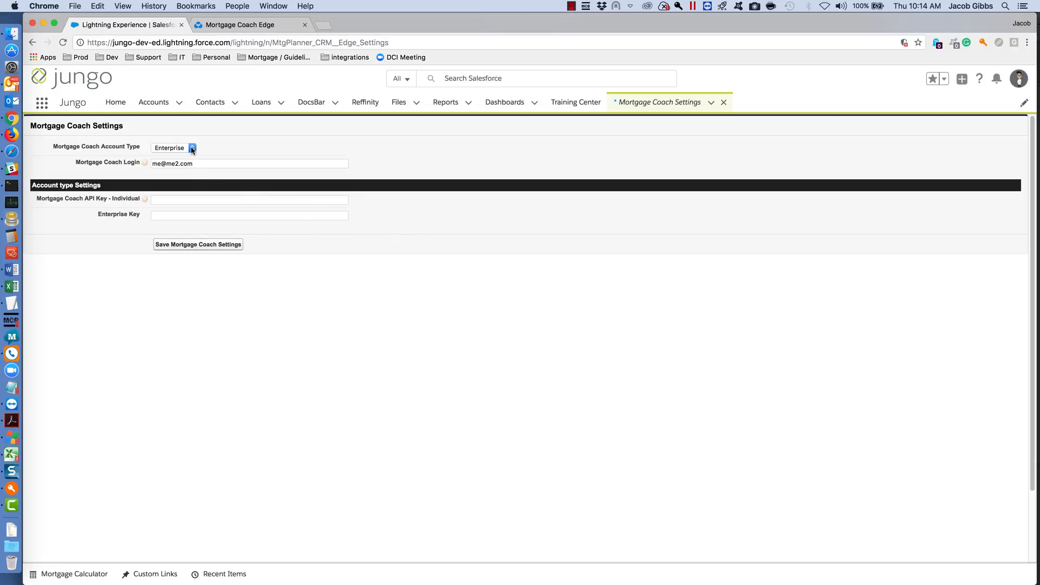
left_click(195, 163)
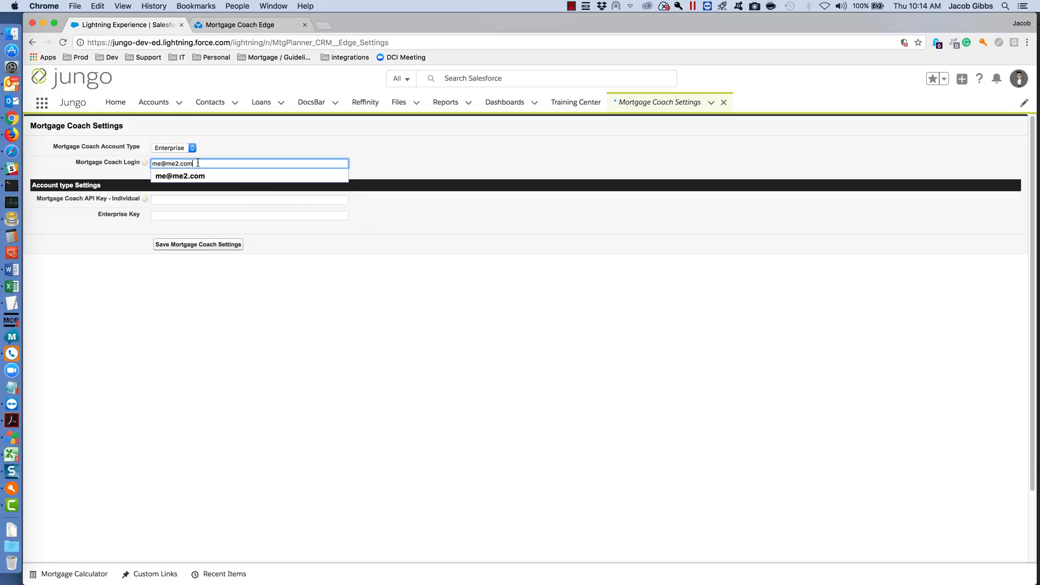
left_click_drag(202, 163, 135, 159)
left_click(191, 164)
left_click(417, 150)
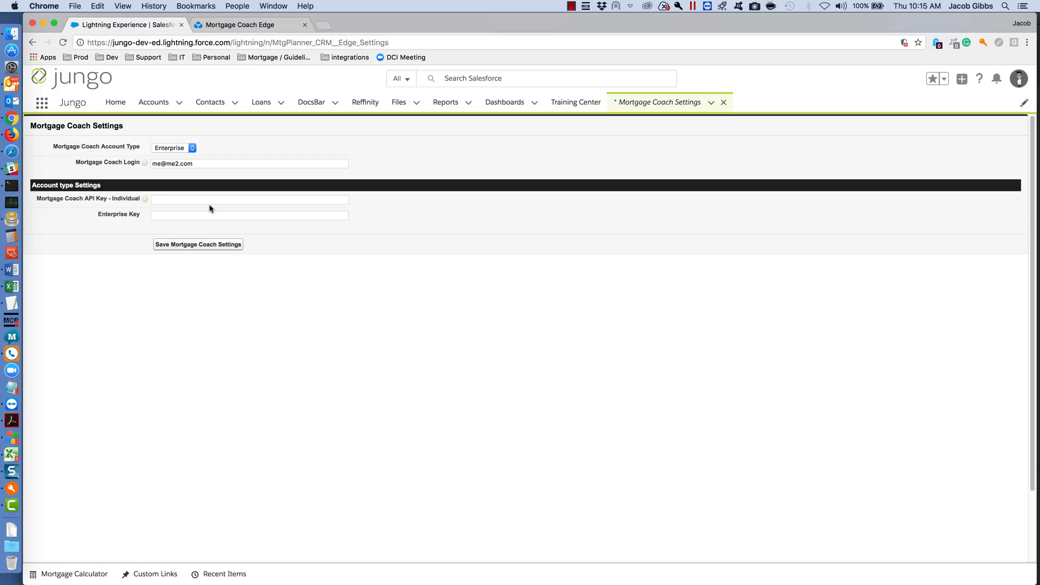
left_click(167, 215)
left_click(402, 218)
Set the Mortgage Coach account type to Individual.
left_click(192, 147)
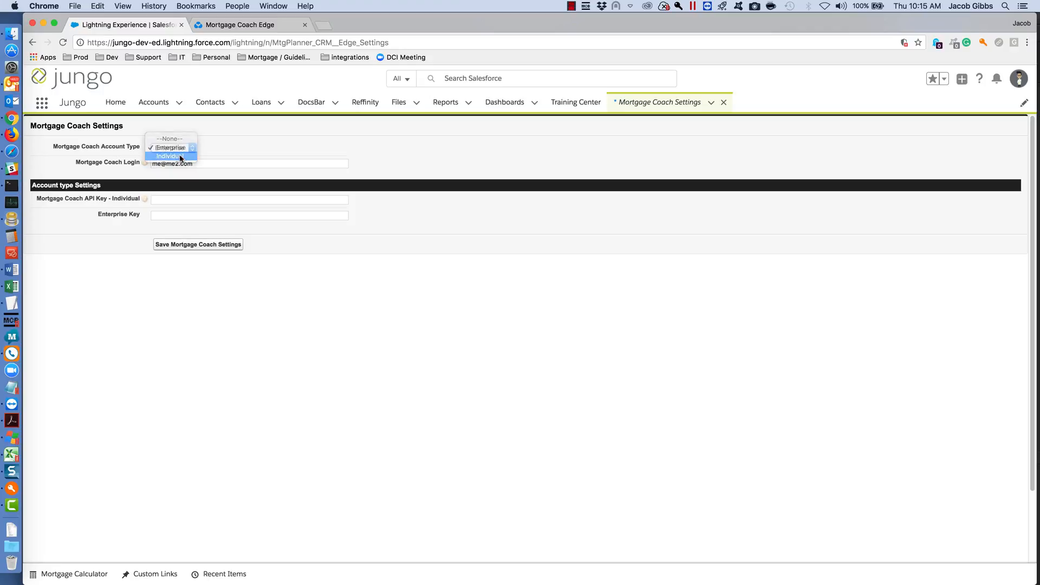
left_click(181, 156)
left_click(202, 163)
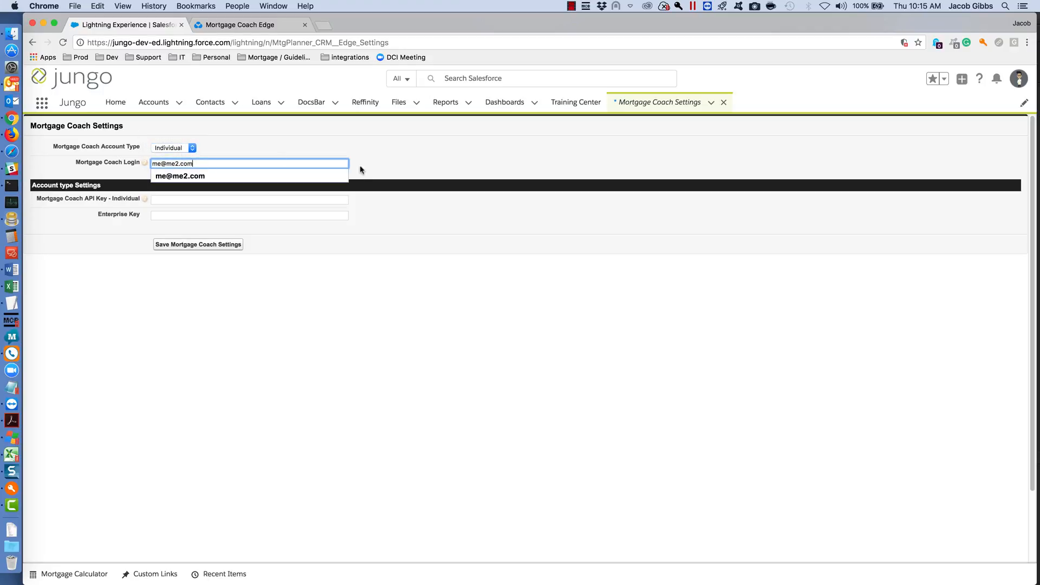
left_click(407, 161)
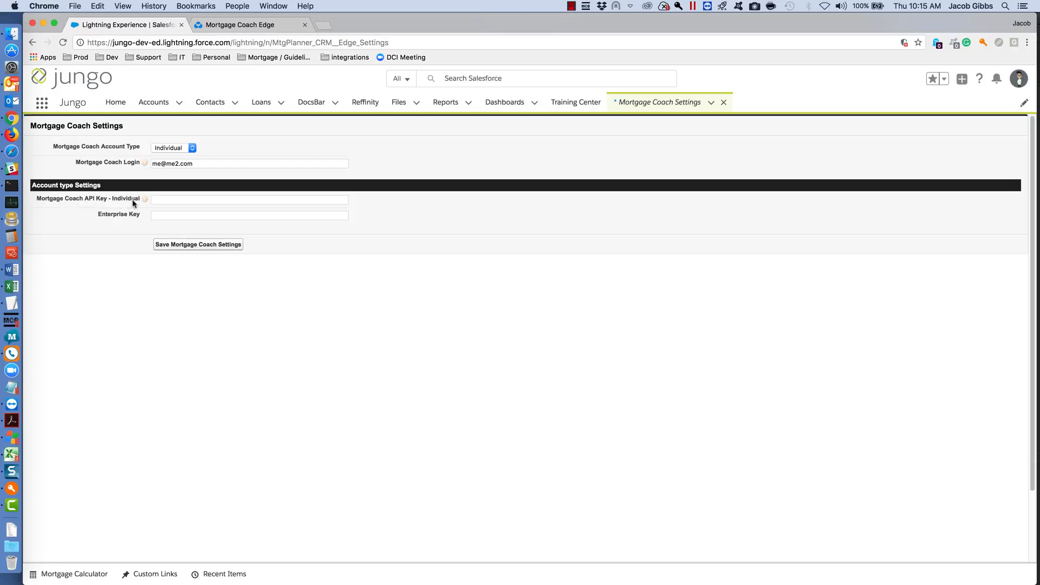
Switch to Mortgage Coach Edge, log in with the prefilled credentials, and copy the EDGE API key from the contact information settings.
left_click(239, 25)
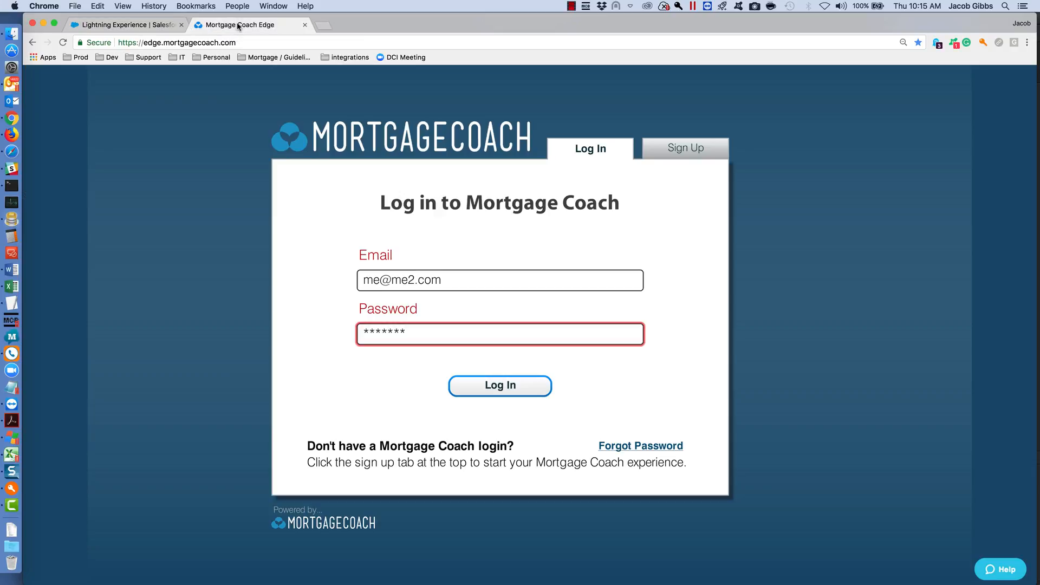
left_click(500, 388)
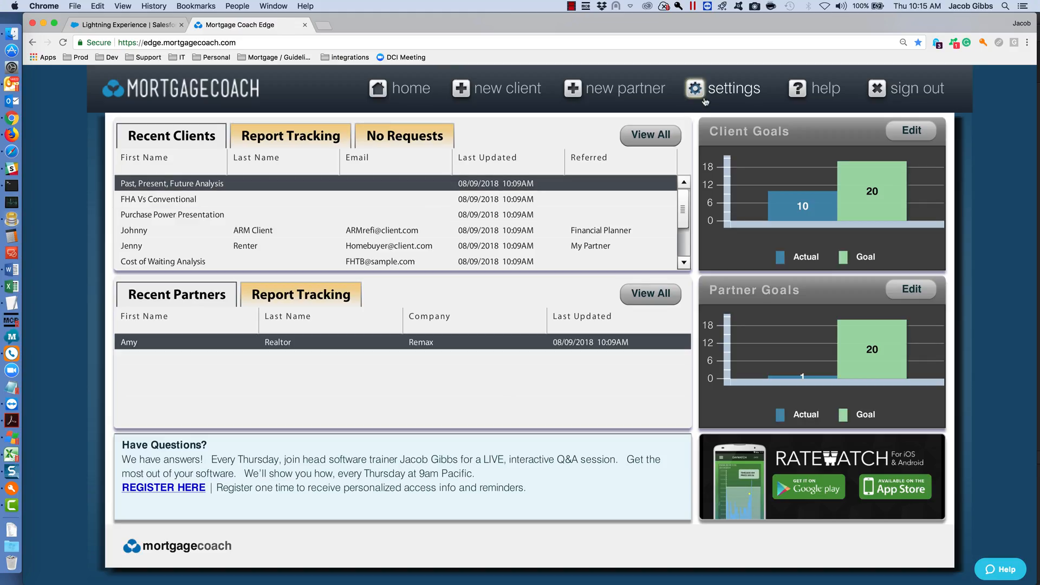
left_click(717, 94)
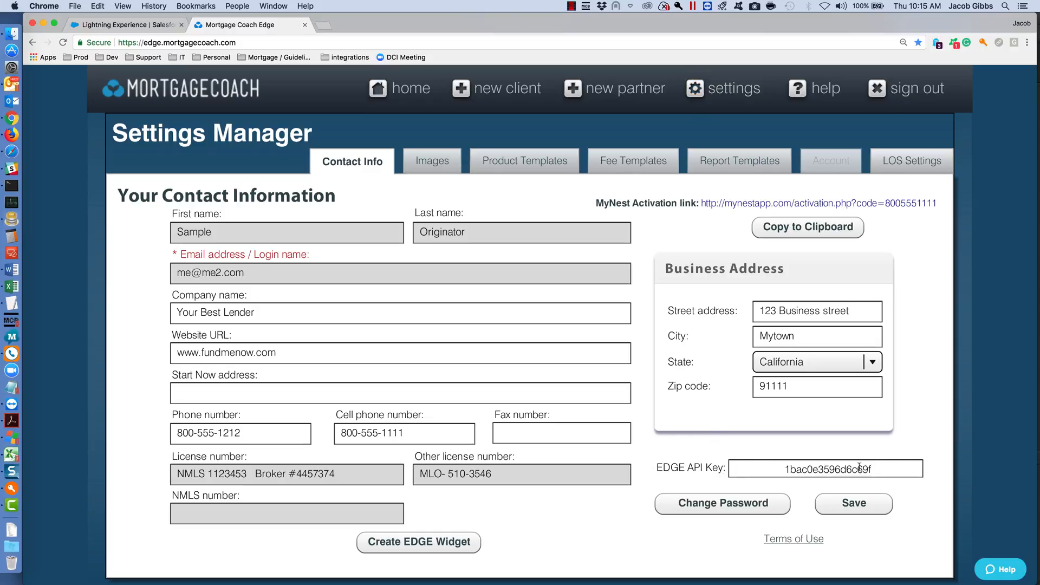
left_click_drag(859, 467, 718, 465)
right_click(824, 462)
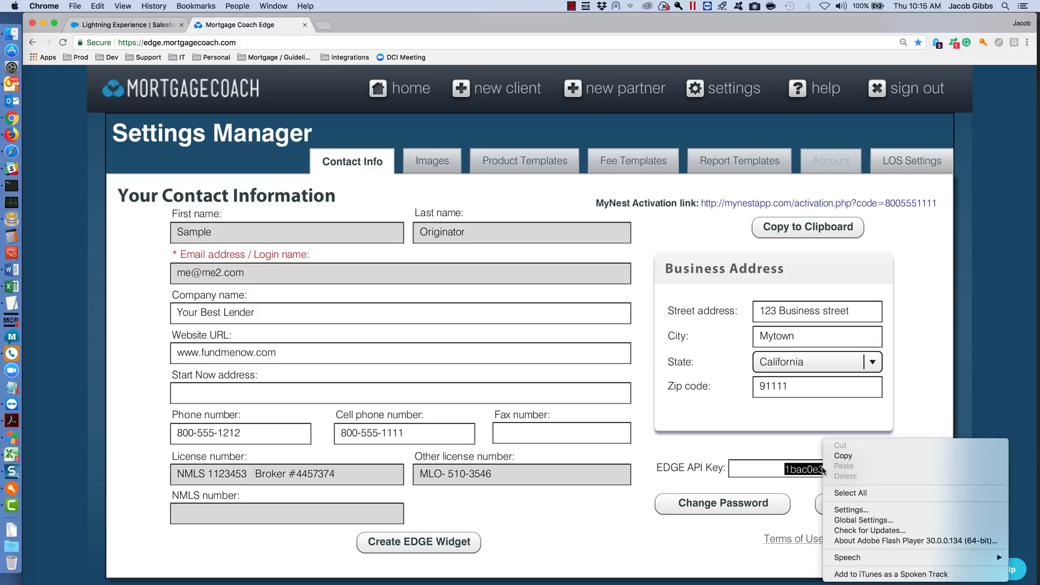
left_click(853, 459)
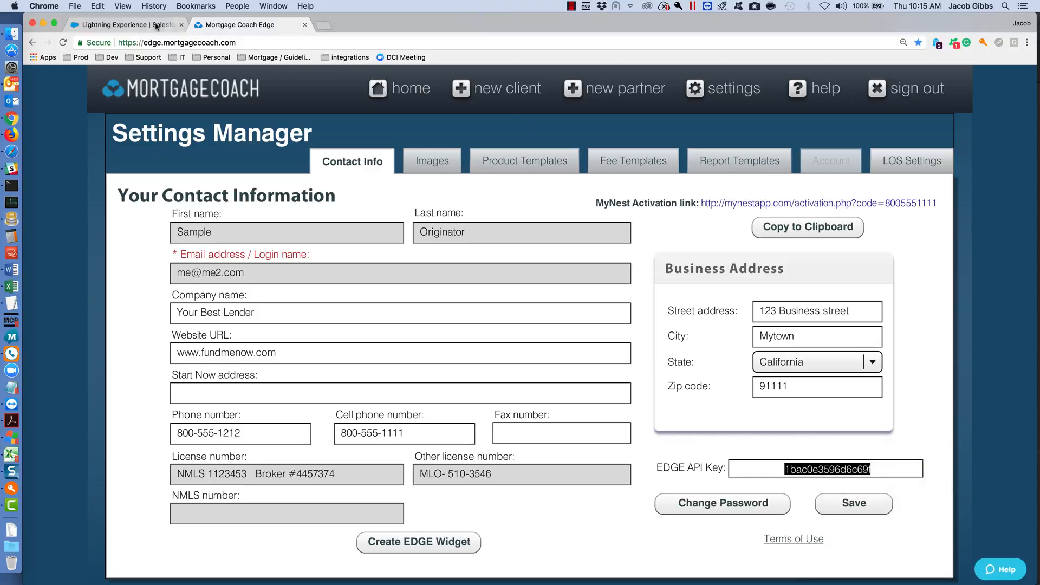
Back in Jungo, paste the API key into the individual Mortgage Coach API key field and save the Mortgage Coach settings.
left_click(138, 25)
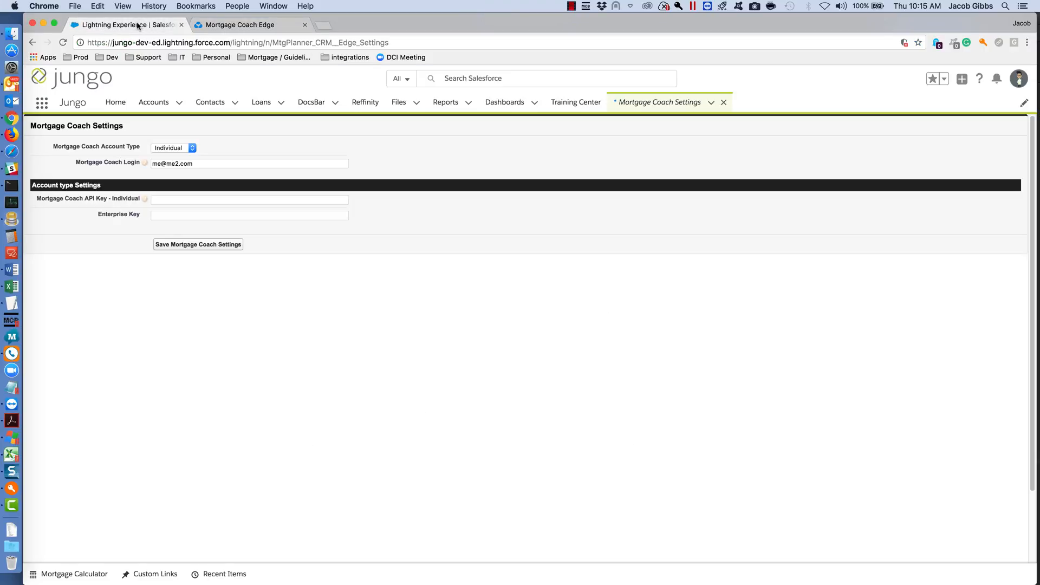
left_click(165, 199)
key("super+v")
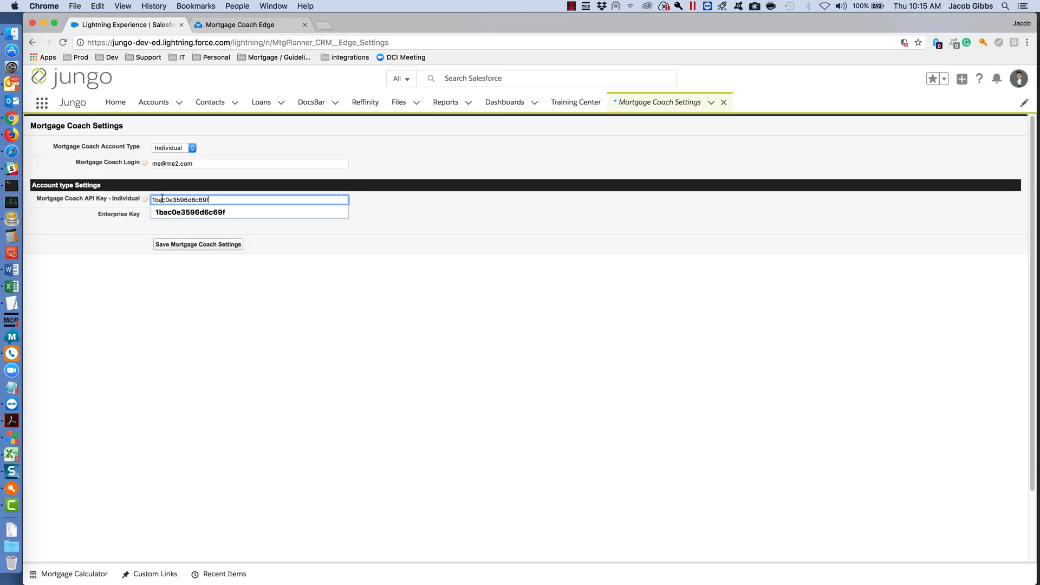
left_click(408, 205)
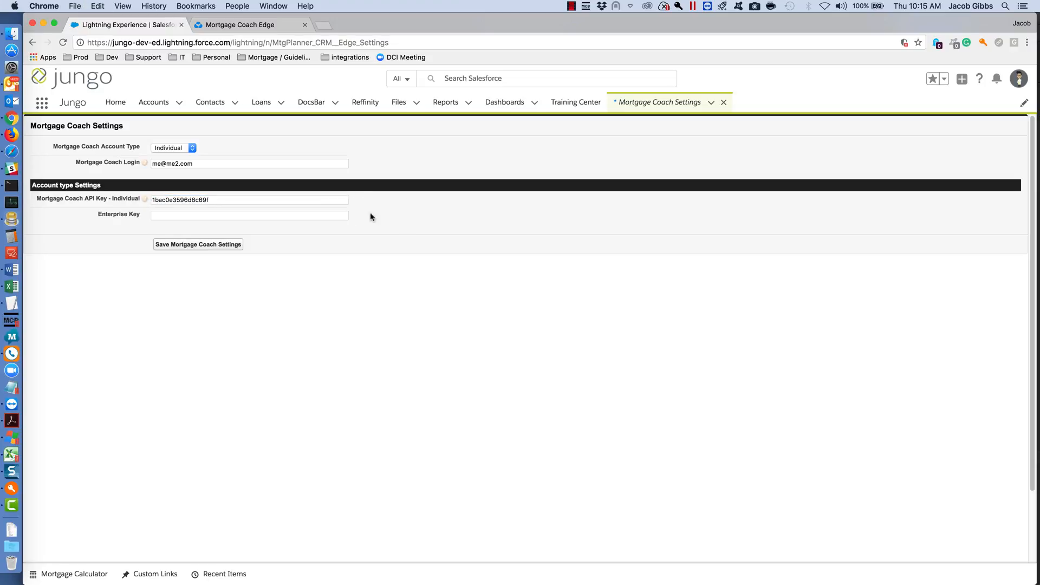
left_click(187, 248)
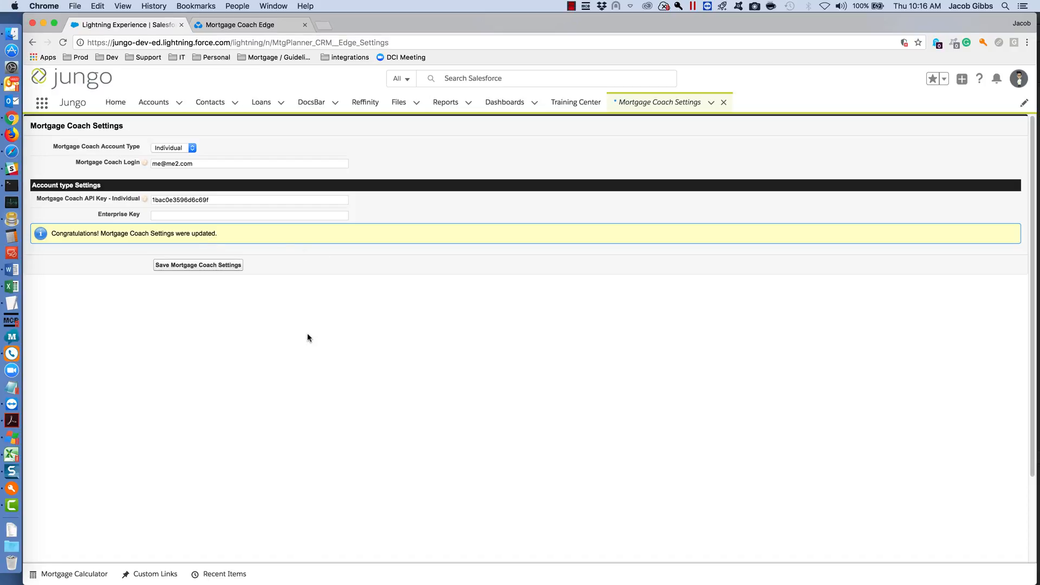
Show the Closed loans list view and open the Mortgage Review page from it.
left_click(261, 103)
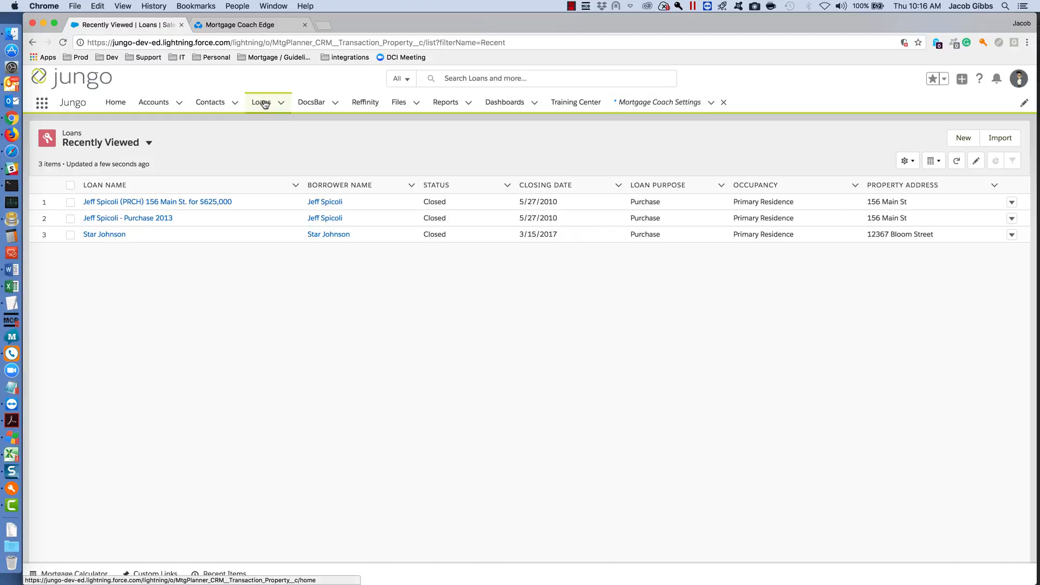
left_click(101, 145)
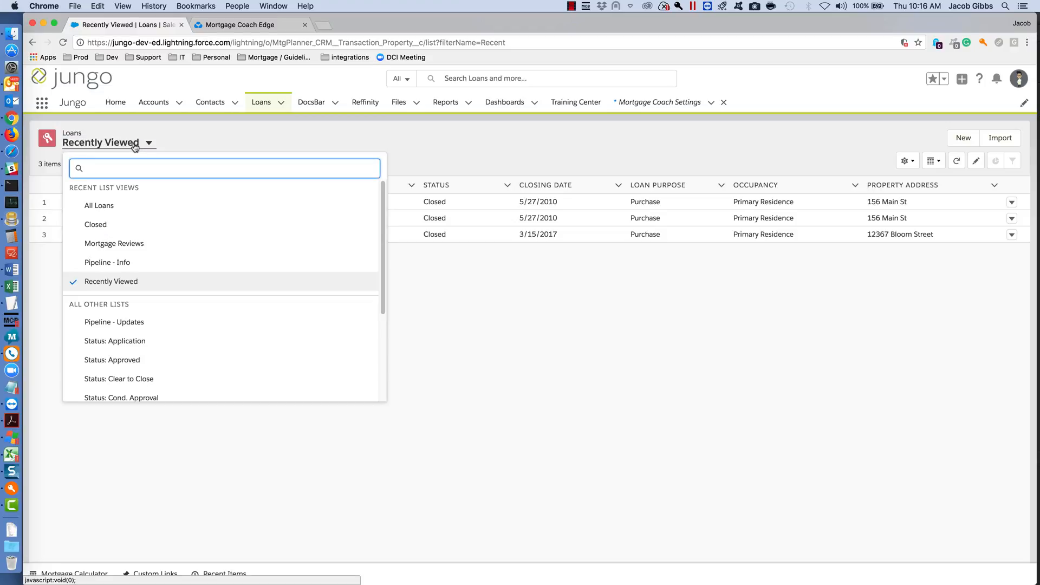
left_click(102, 224)
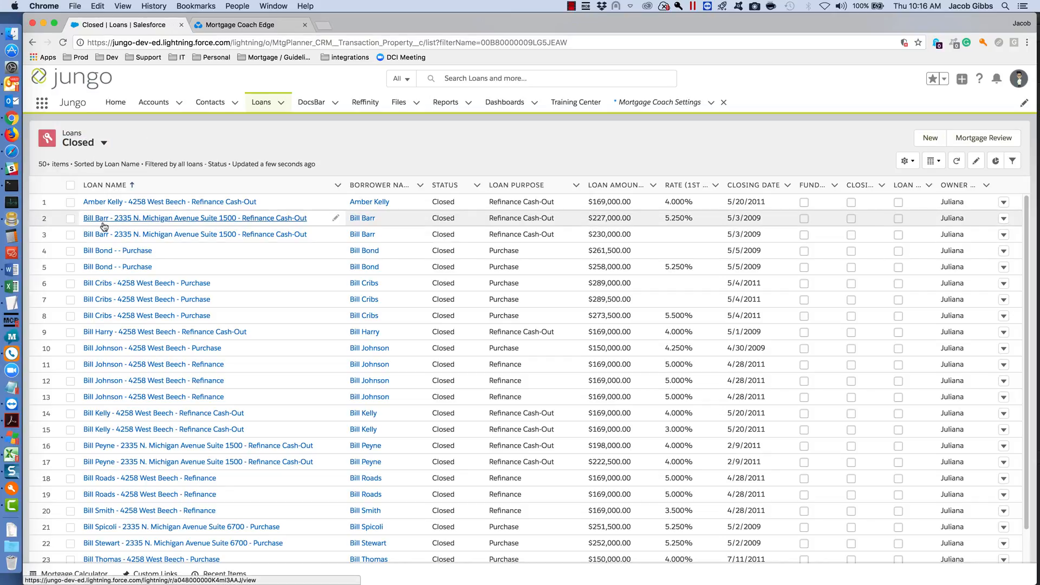
left_click(973, 139)
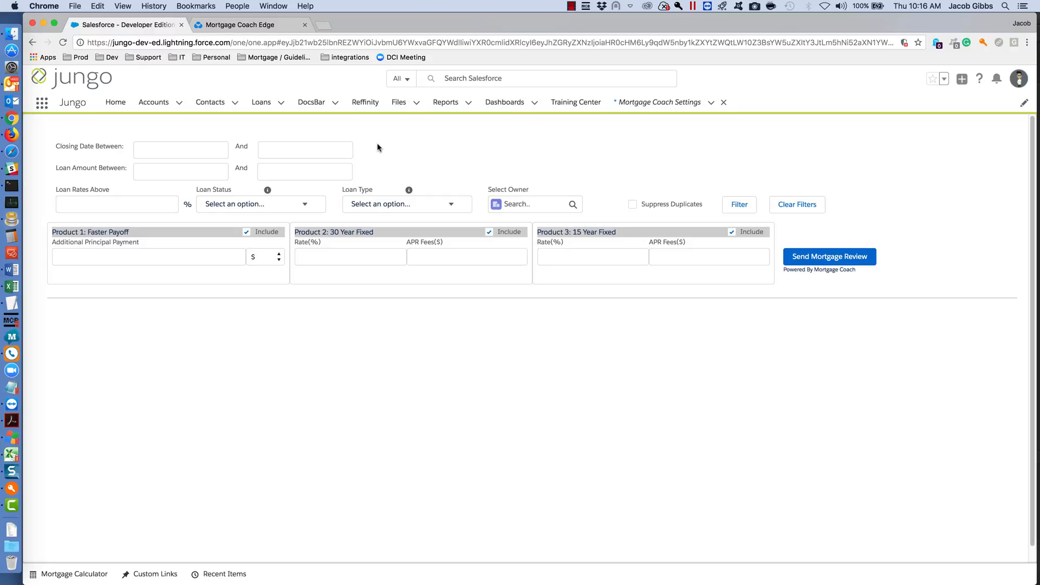
Run the loan filter without entering any criteria to list the loans available for a mortgage review.
left_click(170, 150)
left_click(431, 151)
left_click(739, 205)
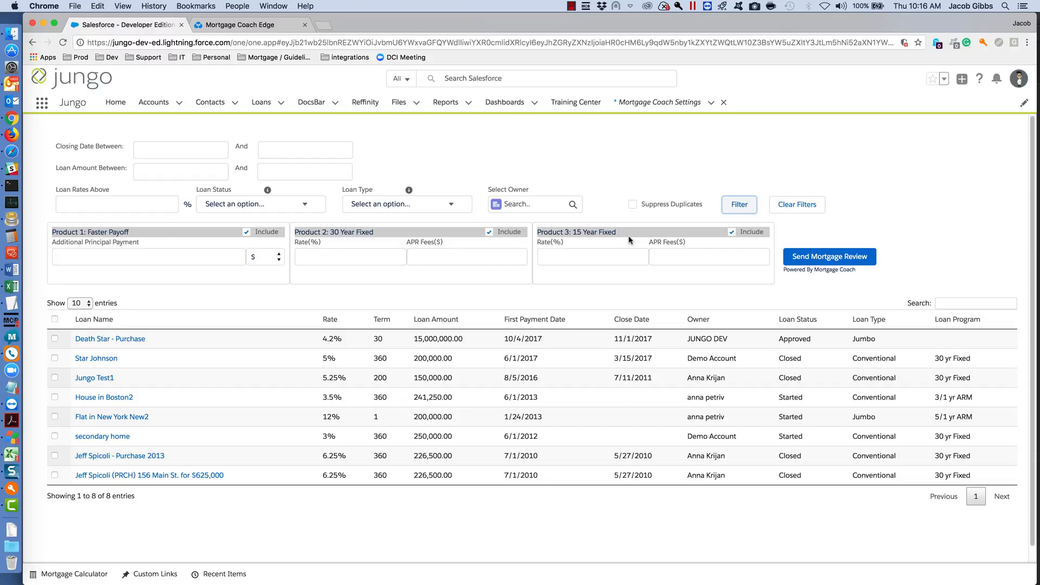
Set the Faster Payoff additional principal payment to $100 and the 30 Year Fixed product to a 4.5% rate with $2,500 APR fees.
left_click(85, 256)
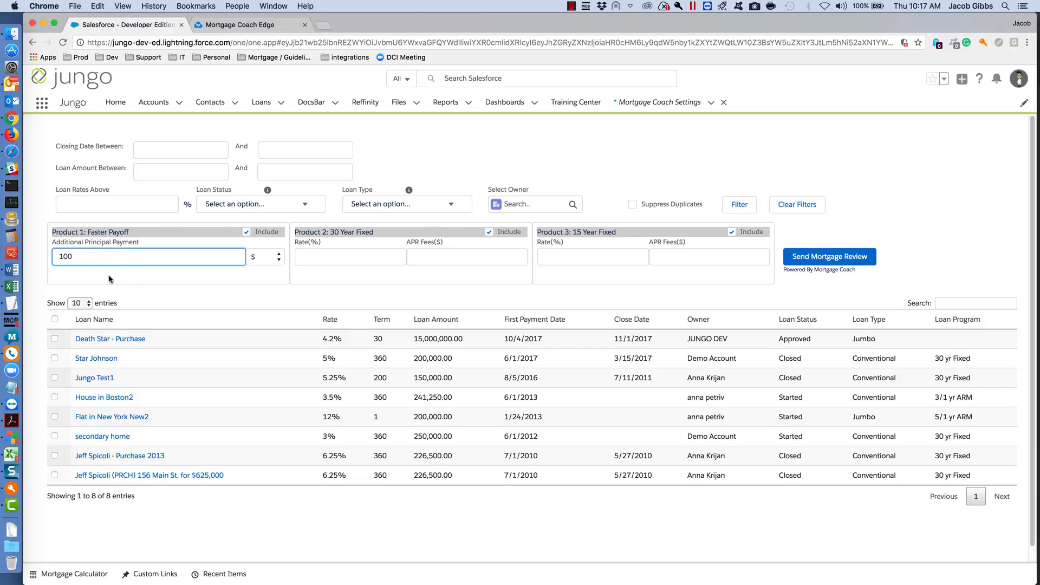
left_click(325, 257)
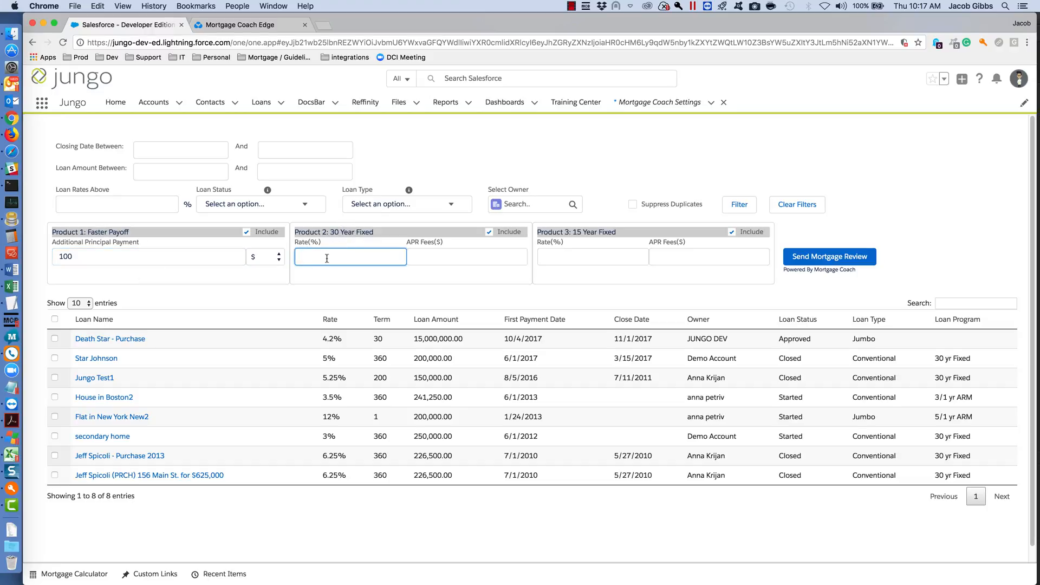
type("4.5")
key("Tab")
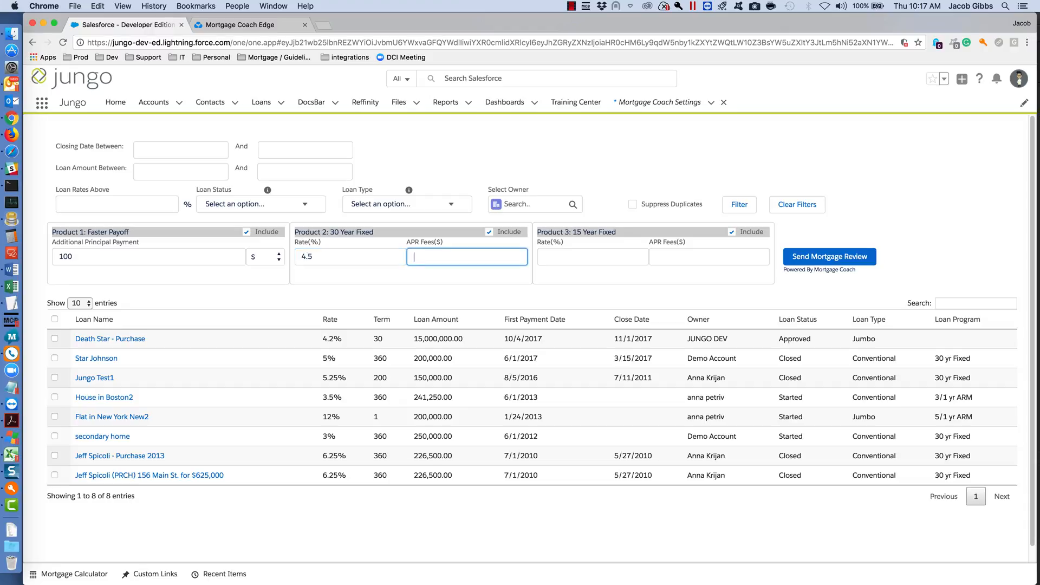
type("2,500")
key("Tab")
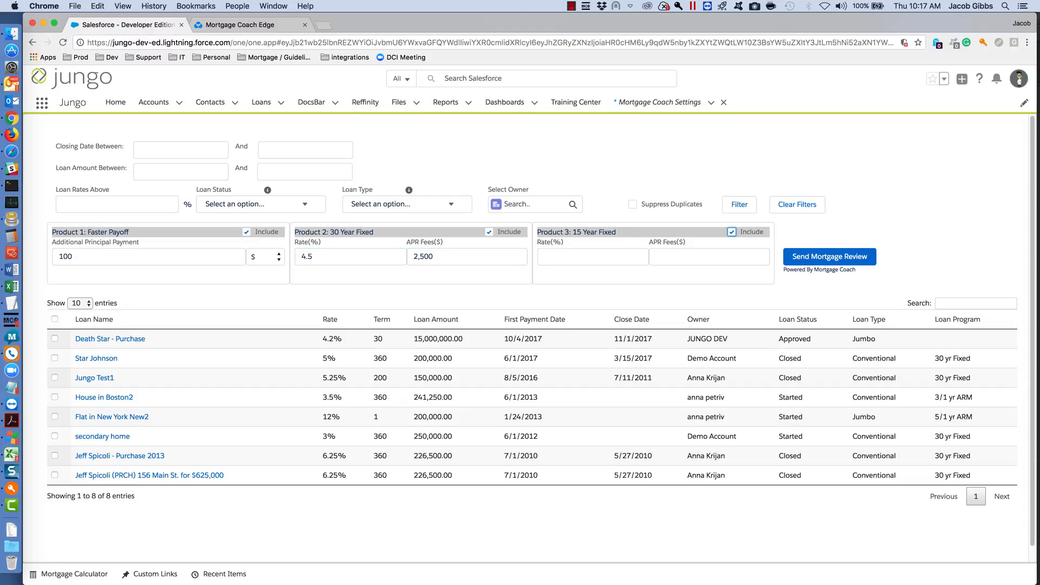
Set the 15 Year Fixed product to a 4.375% rate with $2,500 APR fees.
left_click(570, 258)
key("Tab")
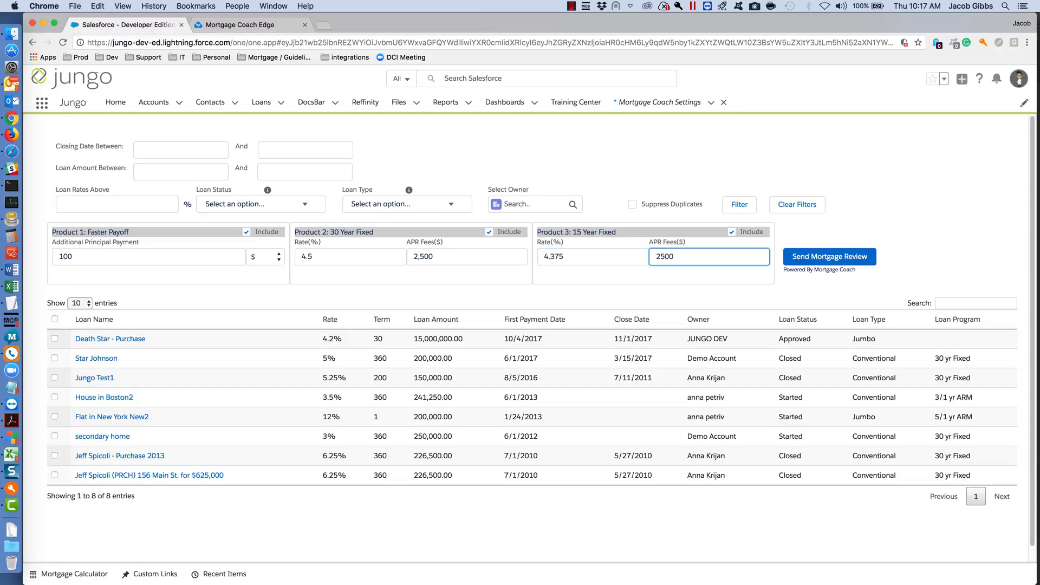
left_click(592, 297)
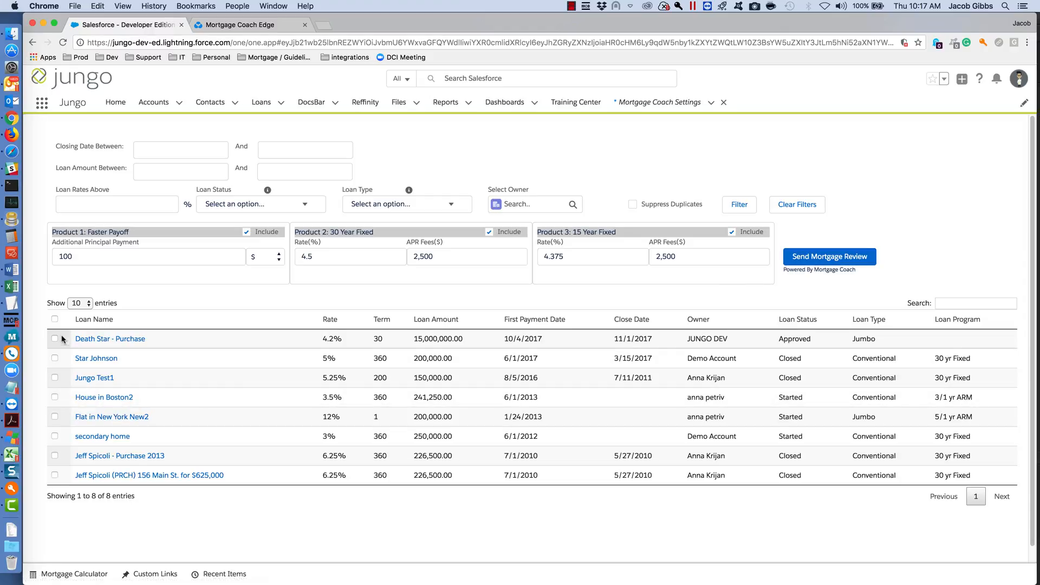
Select only the $625,000 purchase loan at the end of the list and send its mortgage review.
left_click(55, 475)
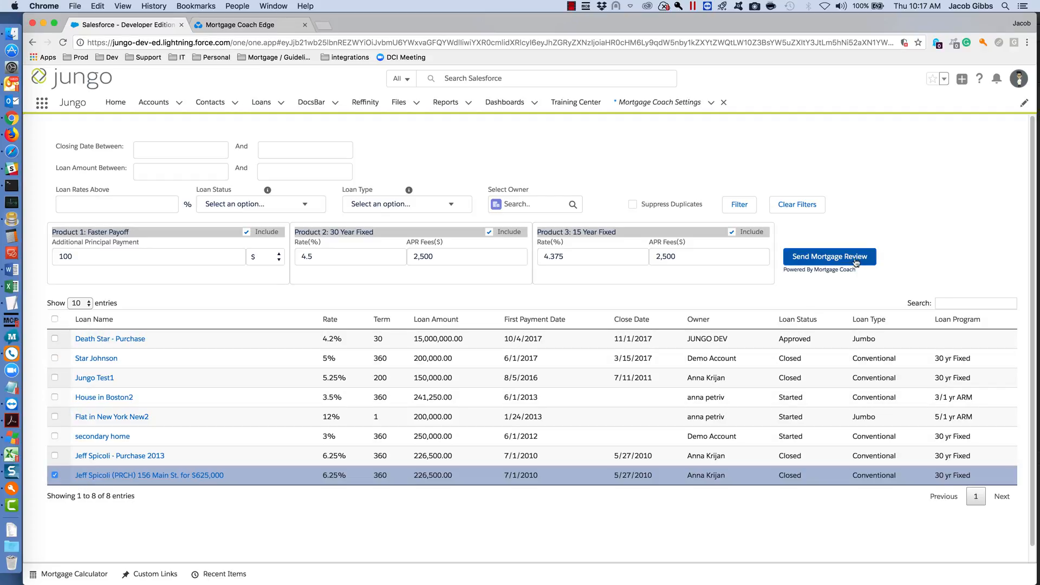
left_click(837, 261)
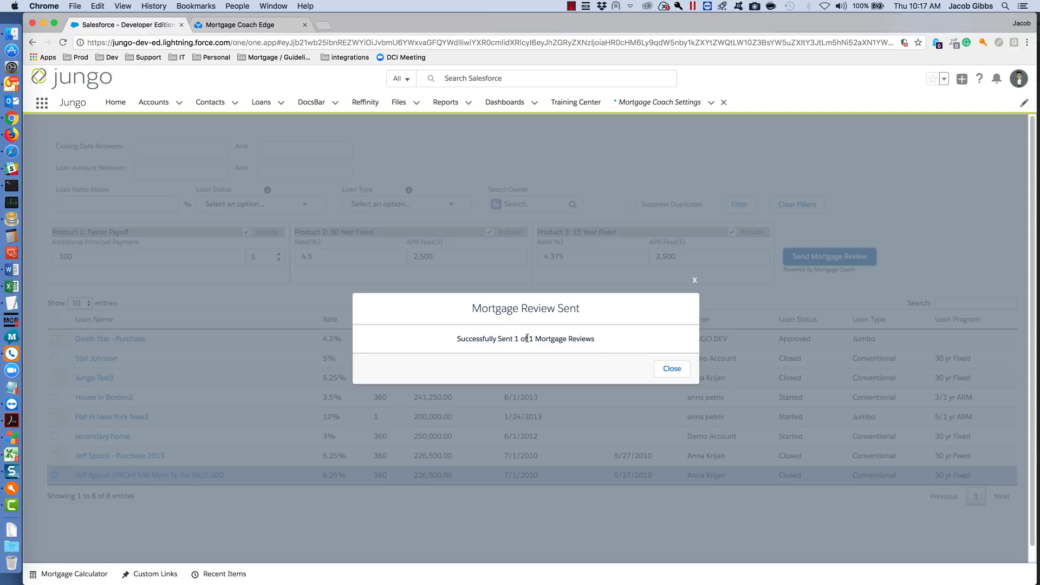
Dismiss the sent confirmation, switch to Outlook and examine the received mortgage review email, including its personalized greeting.
left_click(672, 368)
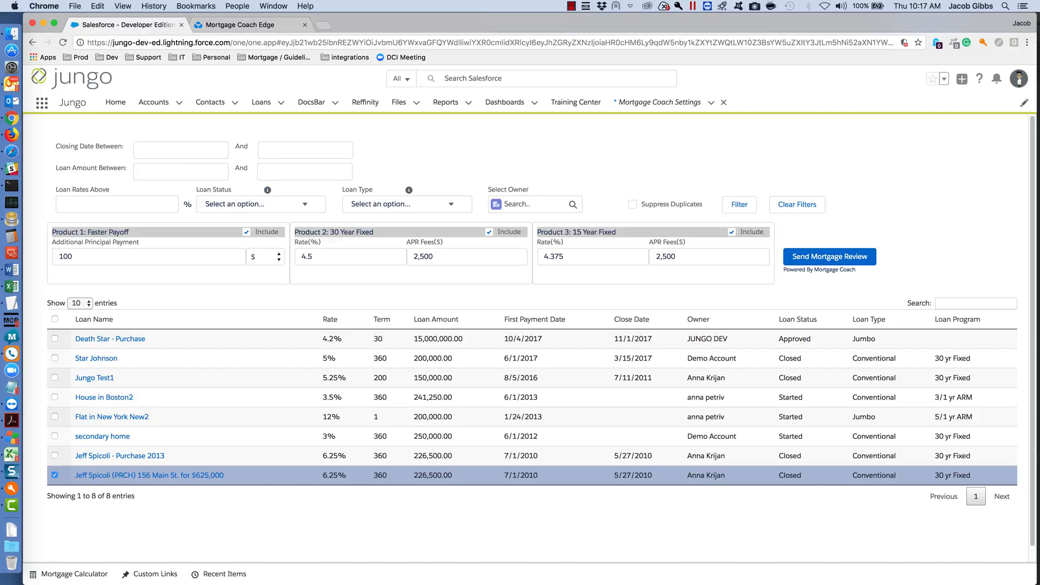
key("super+Tab")
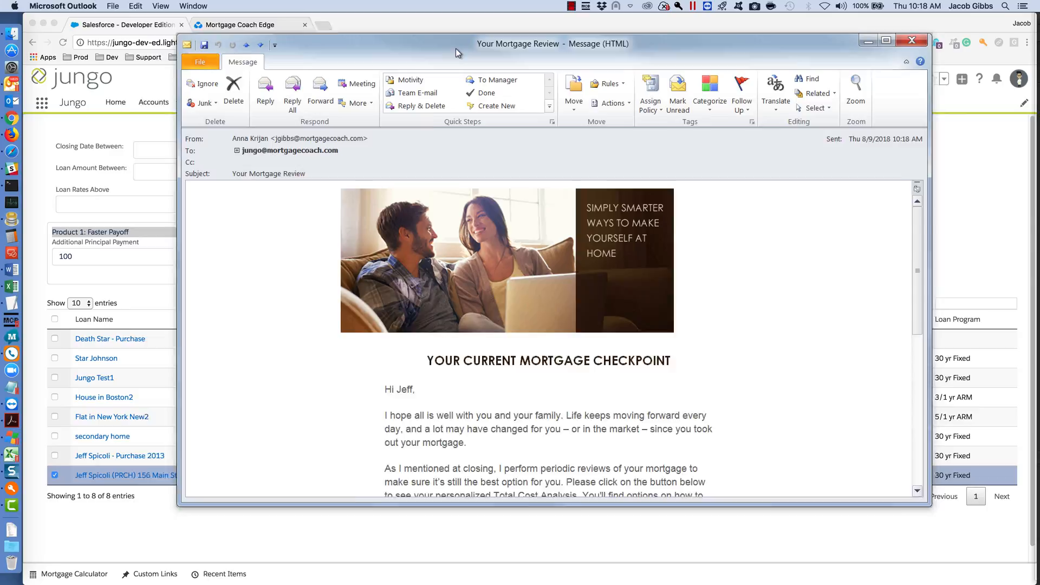
left_click_drag(456, 48, 407, 63)
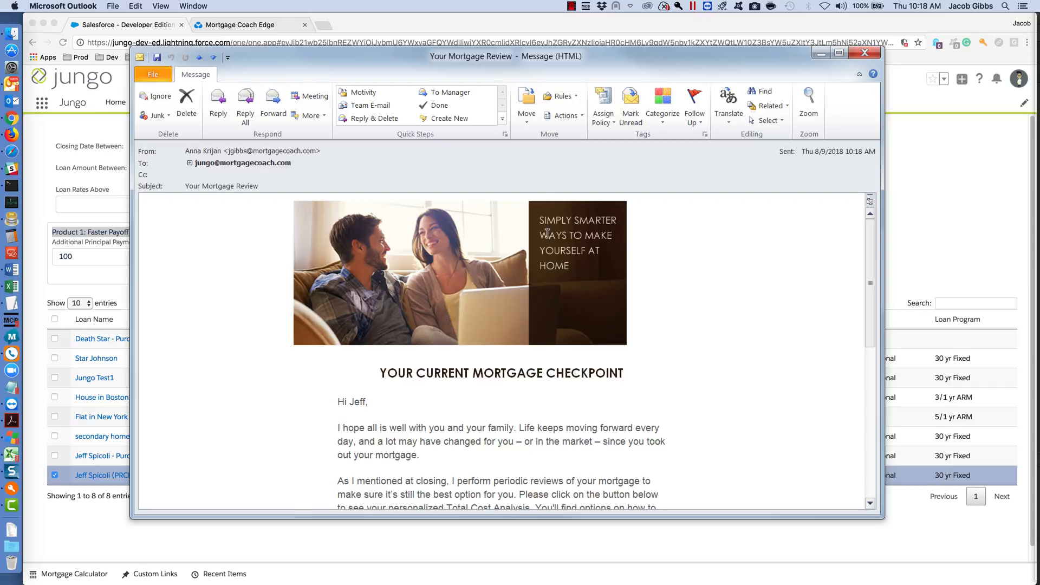
scroll(499, 379, "down", 3)
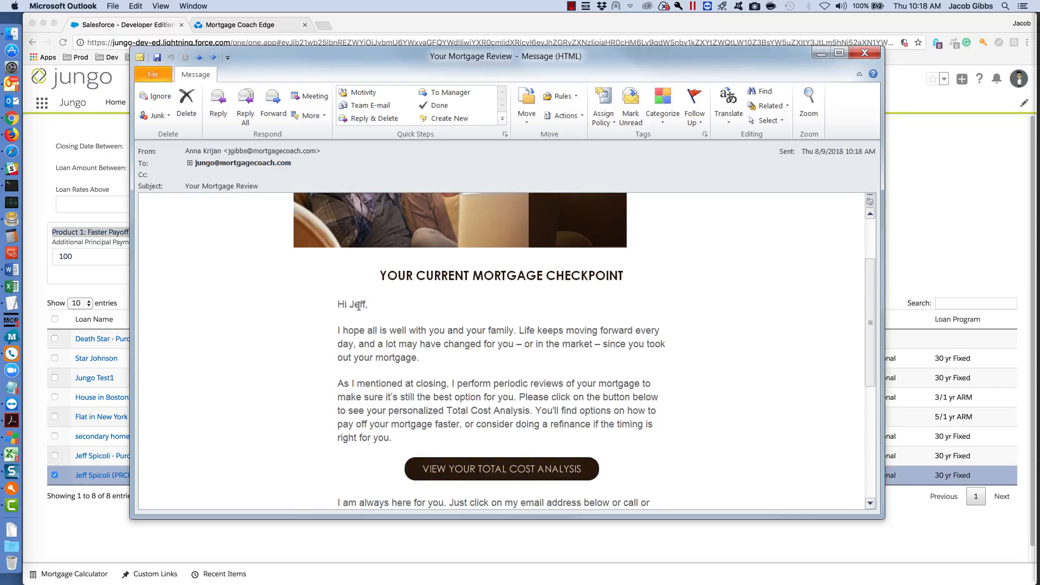
left_click_drag(362, 303, 352, 324)
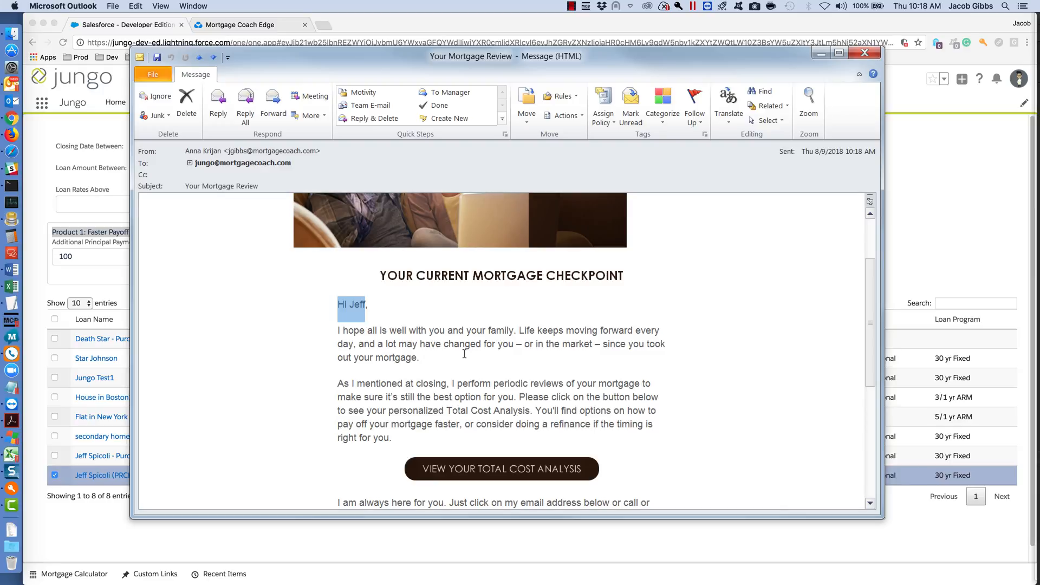
Open the Total Cost Analysis from the email, accept the disclosure and switch the report to its other view.
left_click(501, 474)
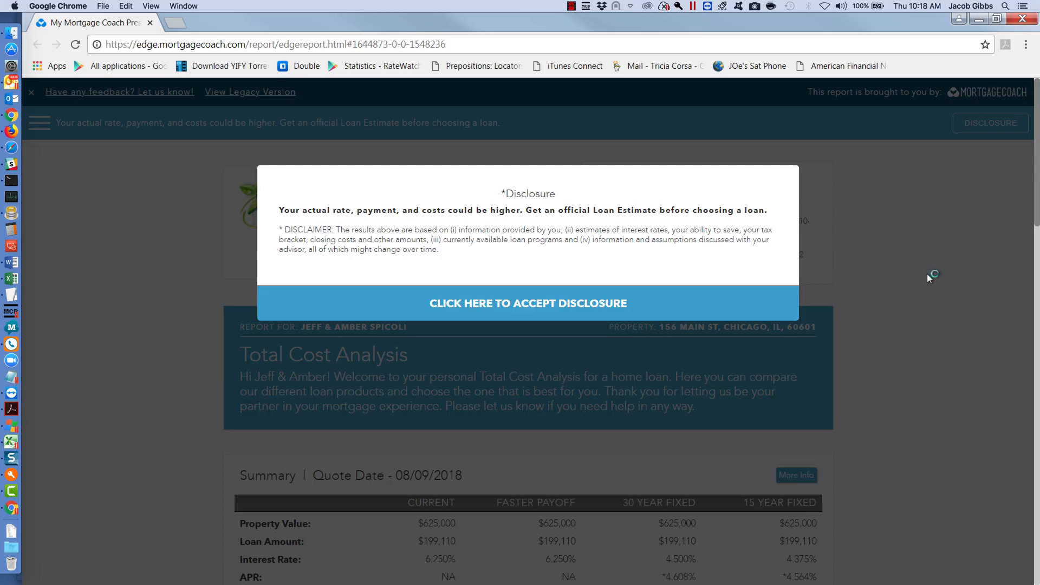
left_click(531, 303)
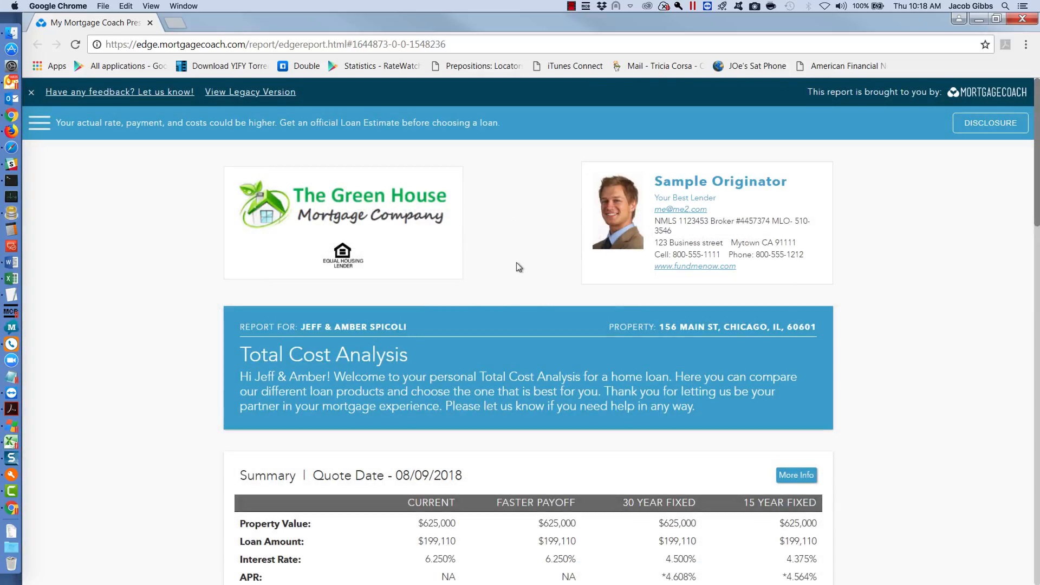
left_click(39, 122)
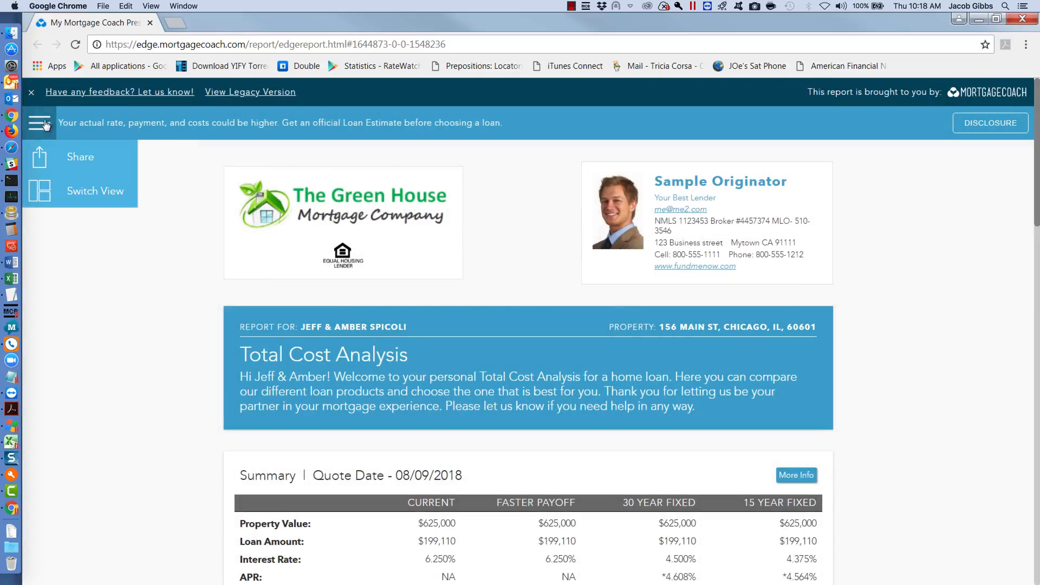
left_click(57, 184)
Examine the report's summary table, comparing the current payment, Faster Payoff reduction payment and the 30 and 15 Year Fixed interest rates.
scroll(345, 232, "down", 3)
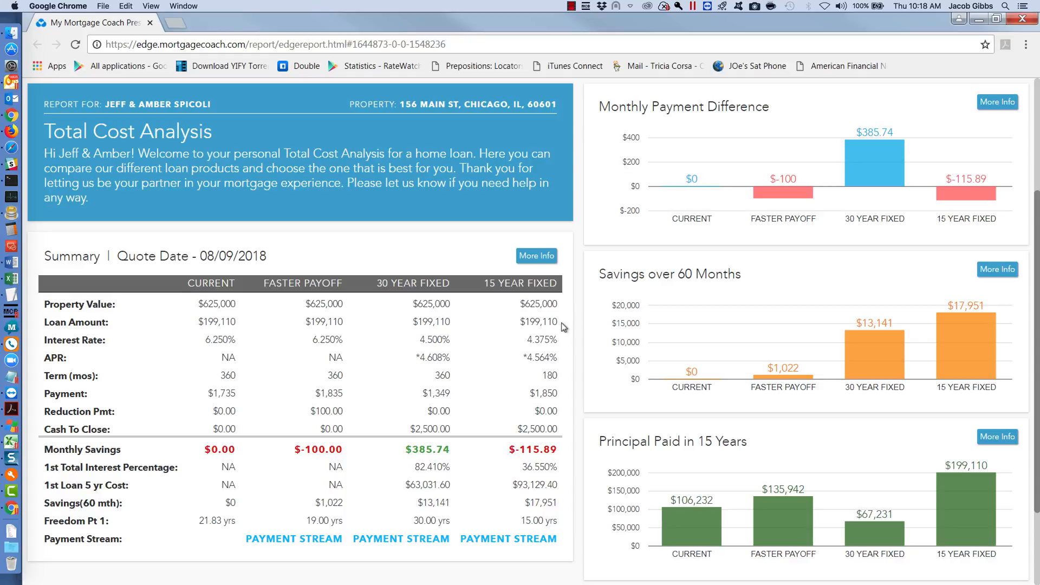
scroll(558, 325, "up", 5)
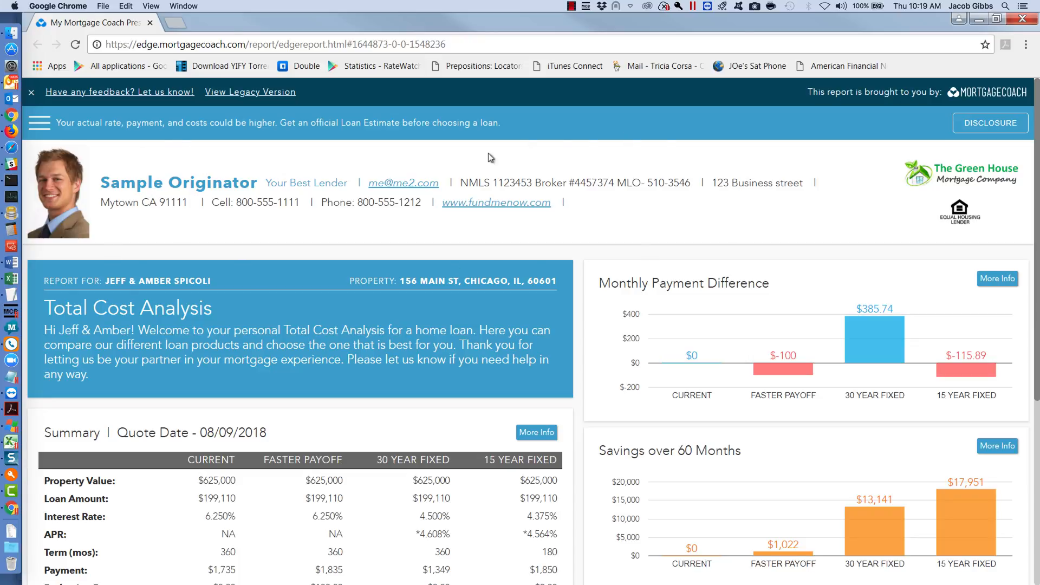
scroll(547, 288, "down", 8)
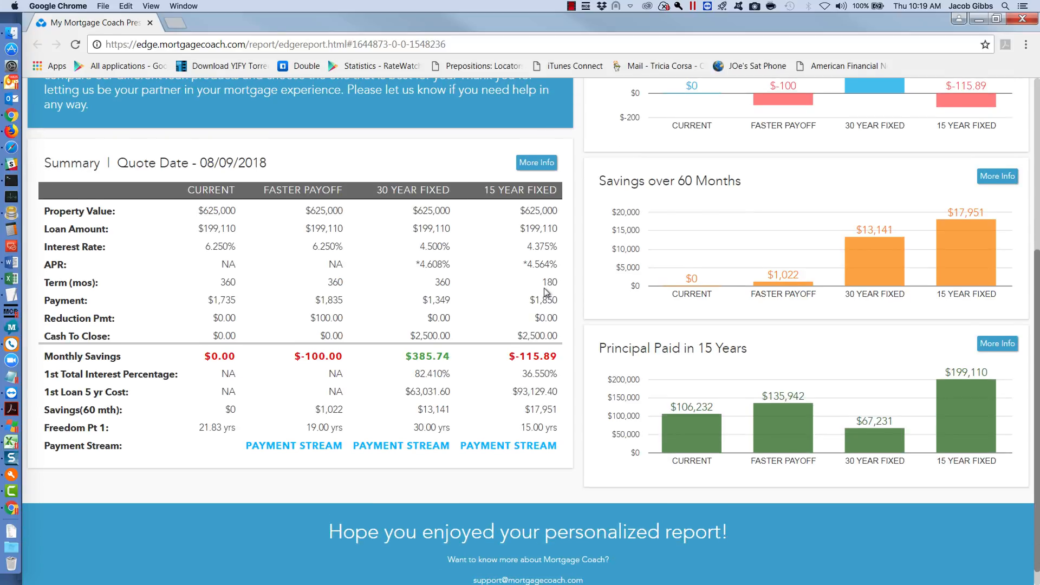
scroll(544, 294, "up", 4)
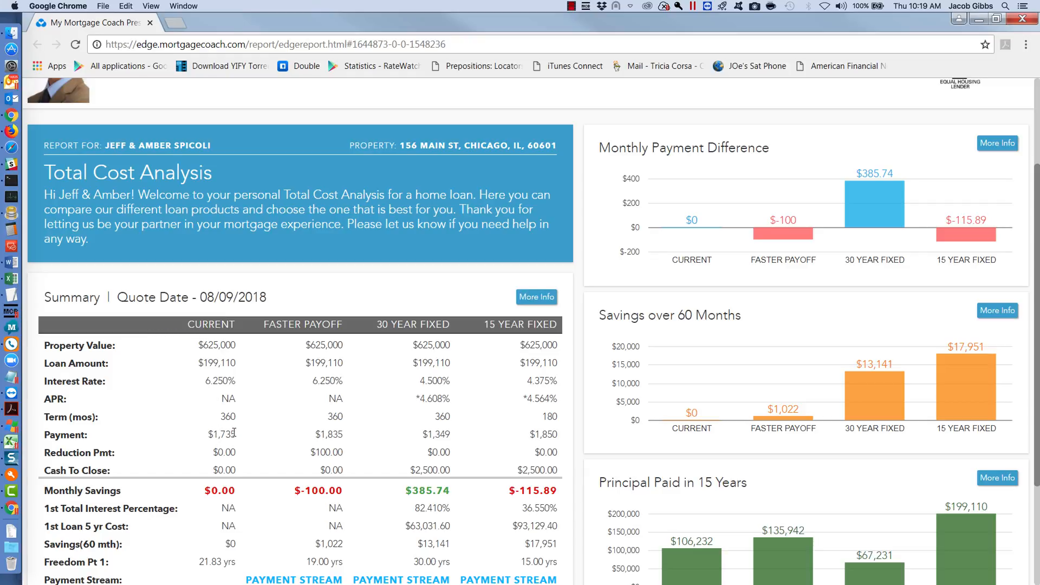
left_click_drag(236, 432, 201, 435)
left_click_drag(342, 324, 263, 325)
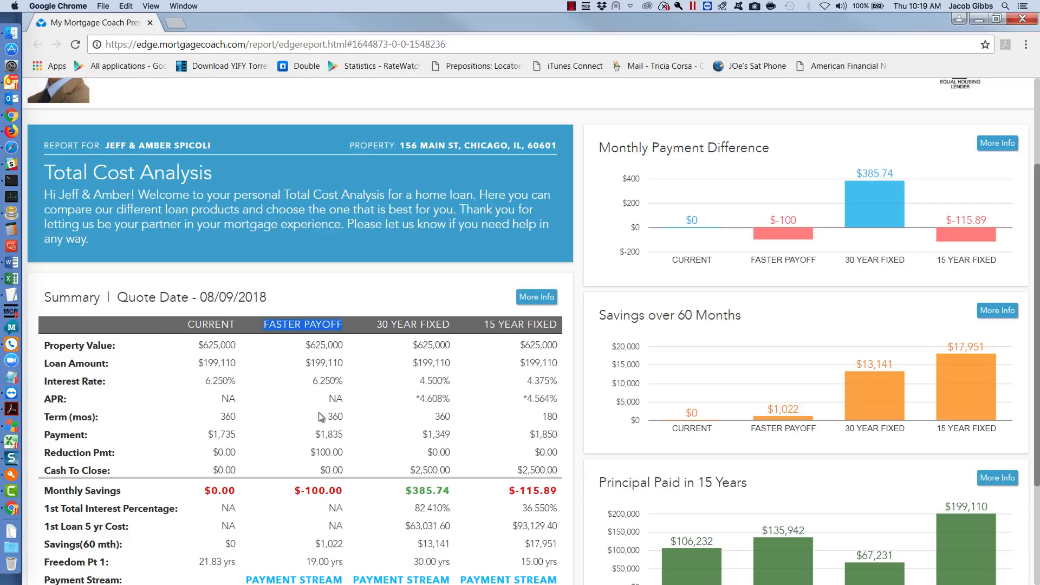
left_click_drag(342, 452, 302, 454)
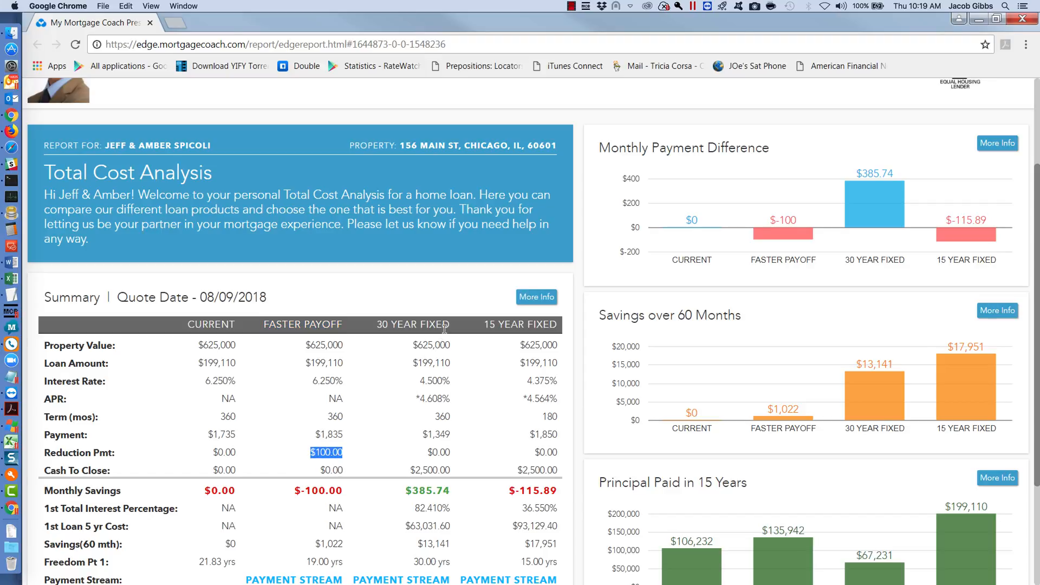
left_click_drag(447, 379, 415, 382)
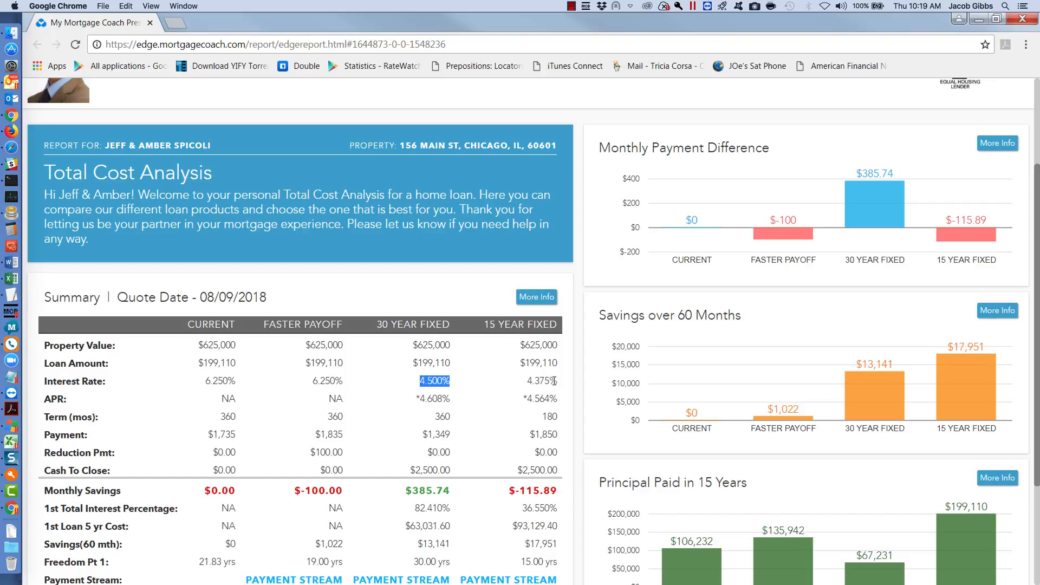
left_click_drag(555, 381, 502, 381)
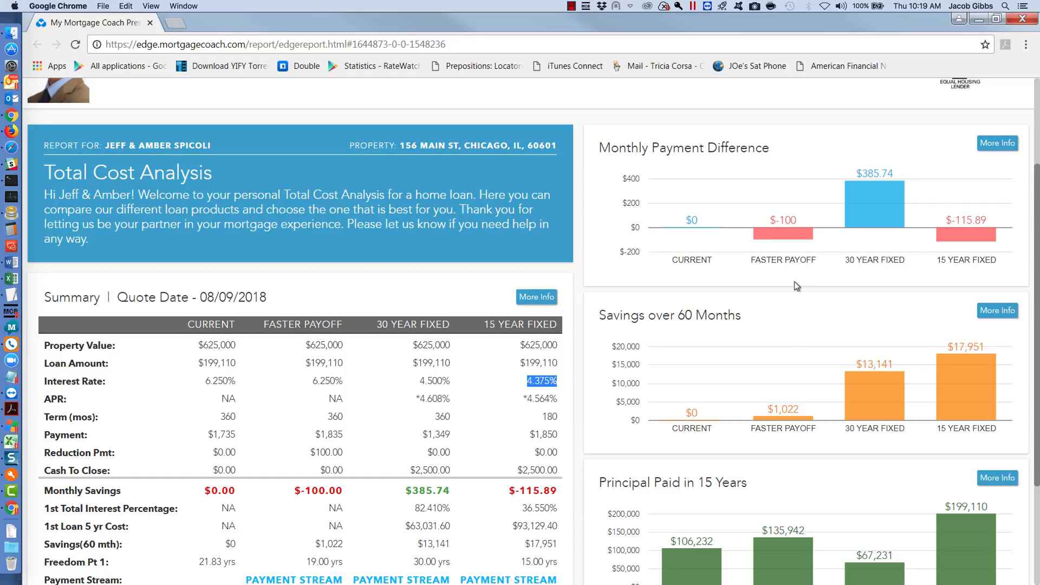
Examine the Monthly Payment Difference, Savings over 60 Months and Principal Paid in 15 Years charts for each loan product.
mouse_move(796, 239)
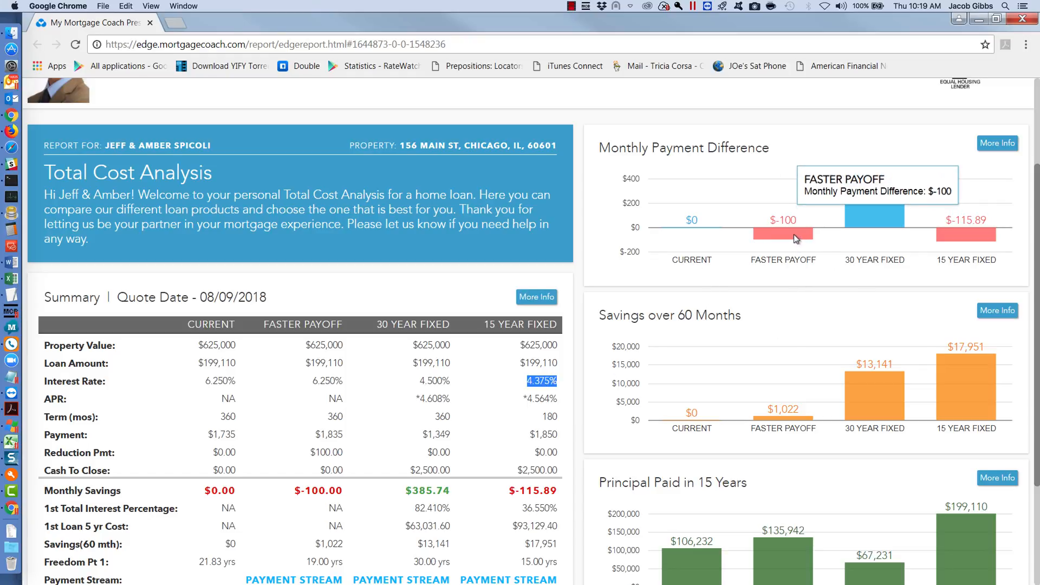
mouse_move(783, 421)
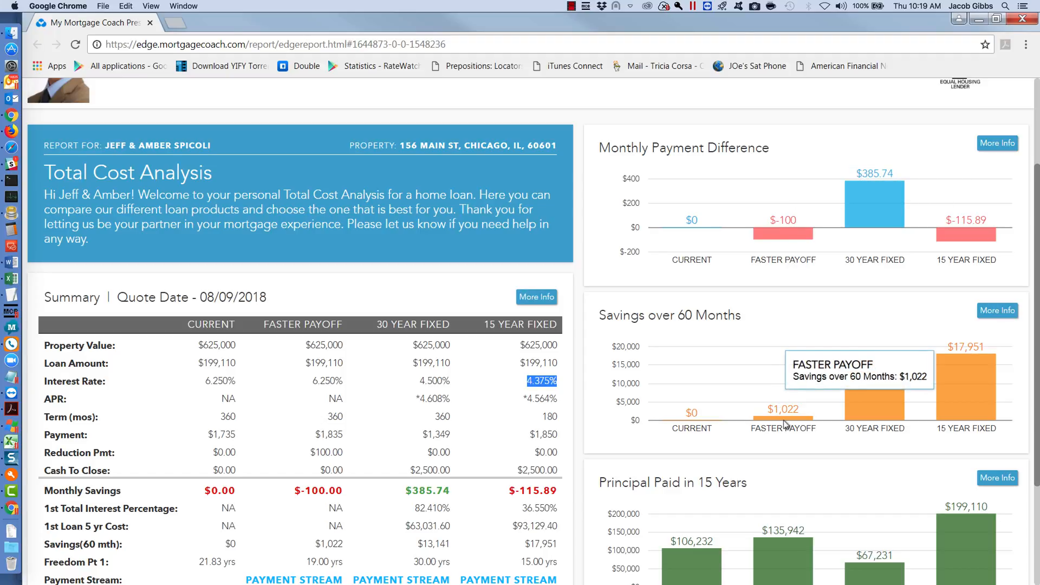
mouse_move(971, 372)
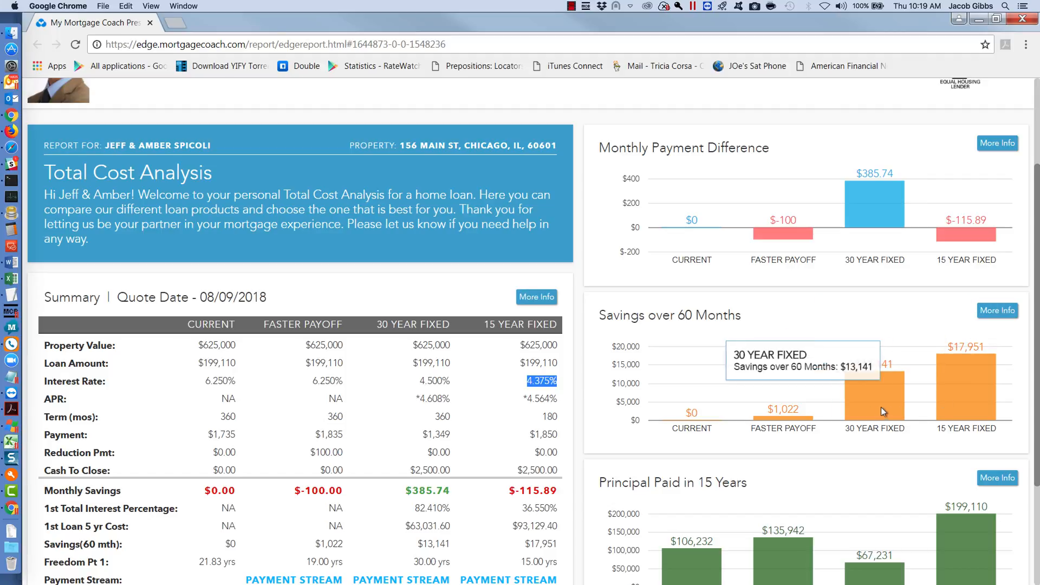
left_click(838, 483)
scroll(838, 484, "down", 3)
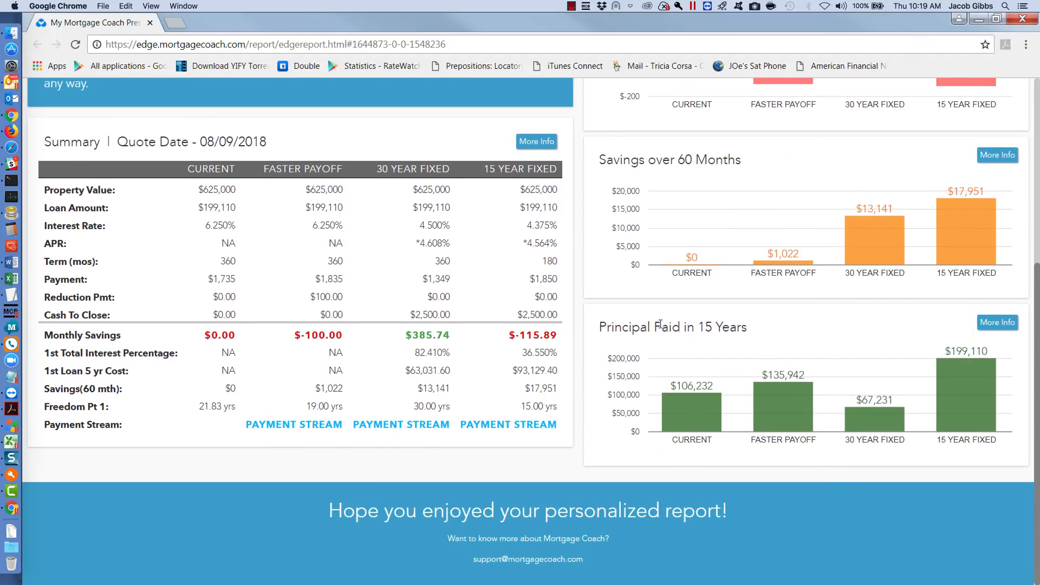
mouse_move(964, 366)
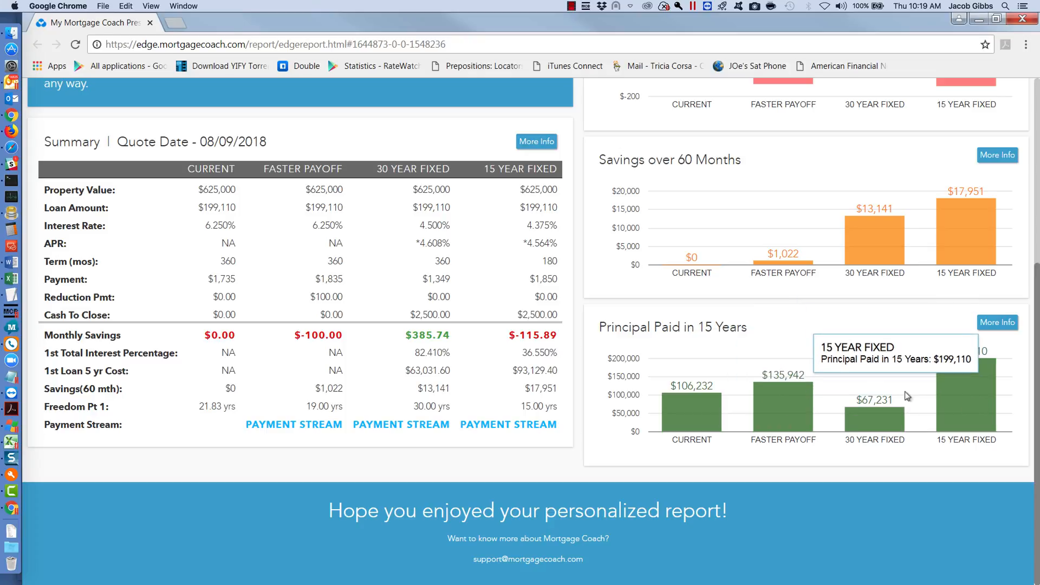
scroll(671, 404, "up", 1)
mouse_move(671, 404)
scroll(671, 403, "up", 5)
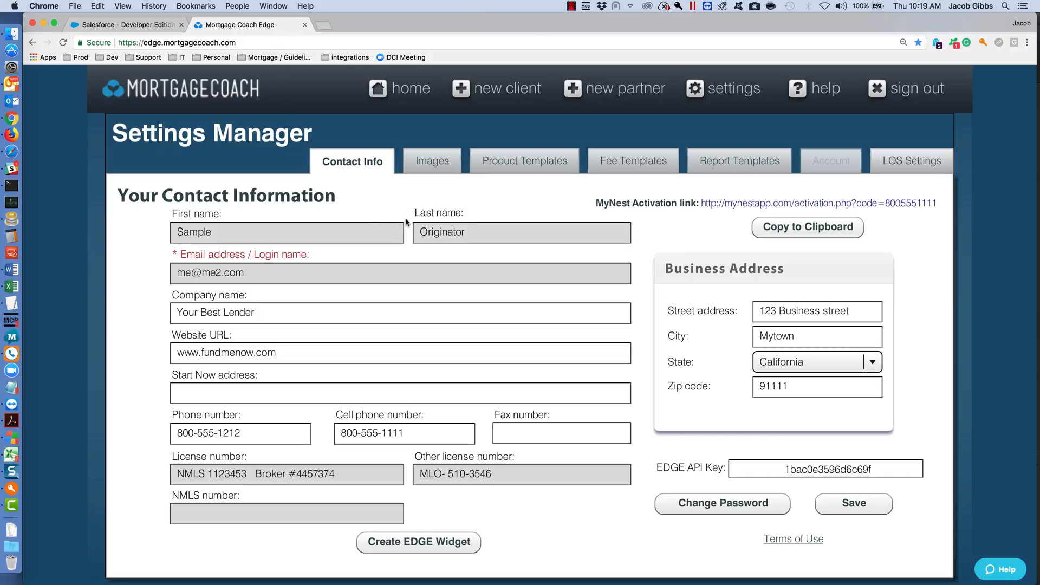
From the Mortgage Coach Edge home page, search all clients by the borrower's last name.
left_click(409, 86)
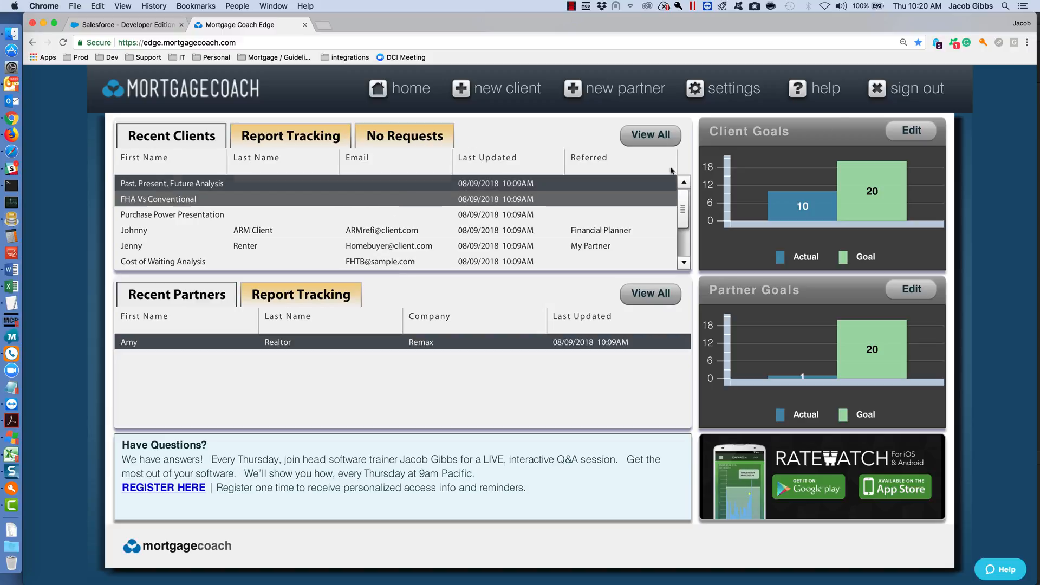
left_click(650, 136)
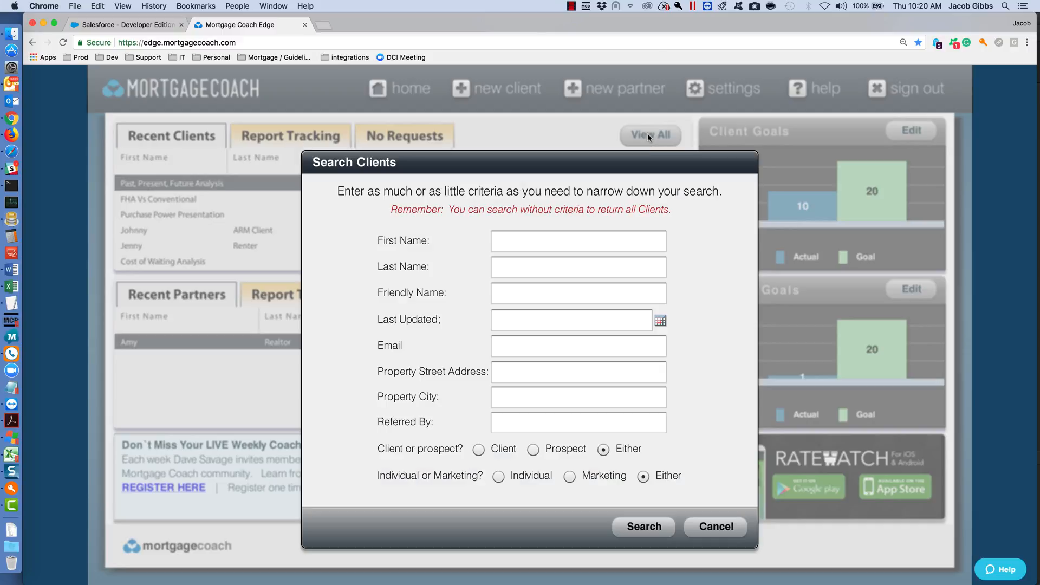
left_click(504, 265)
type("spico")
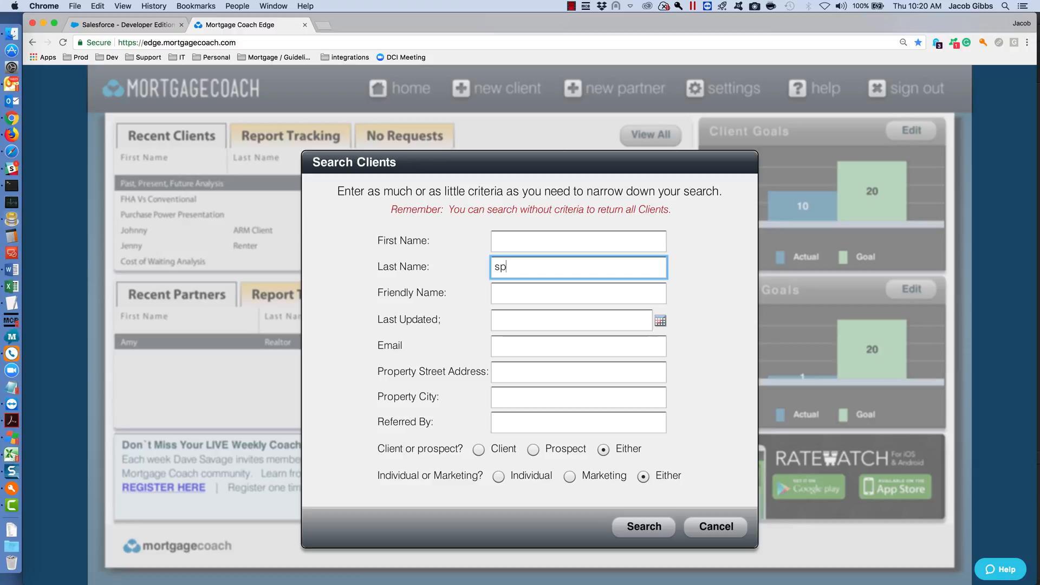
type("li")
left_click(639, 527)
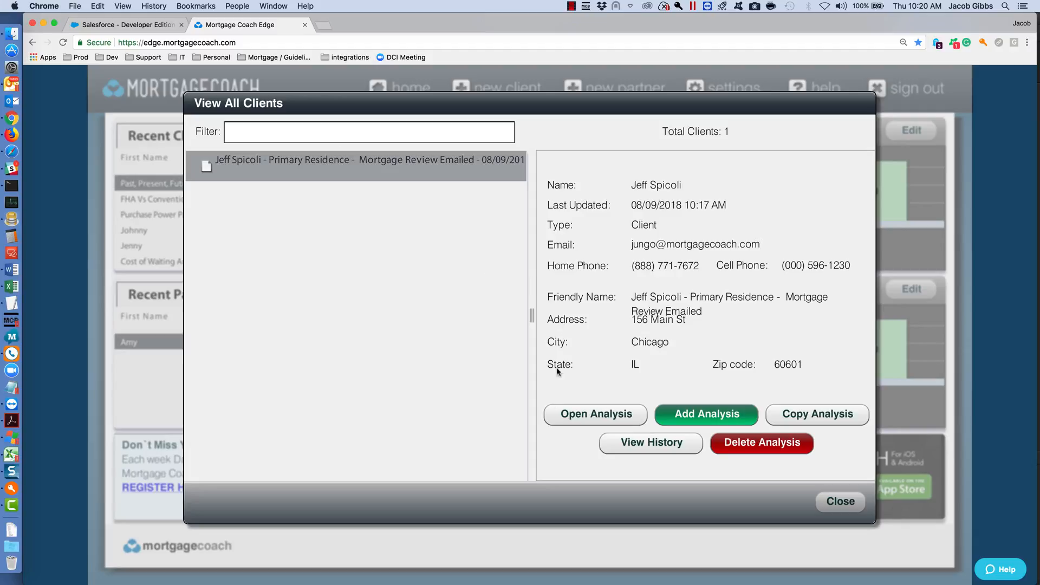
Open the found client's analysis and check the "Mortgage Review Emailed" part of its friendly name.
left_click(583, 413)
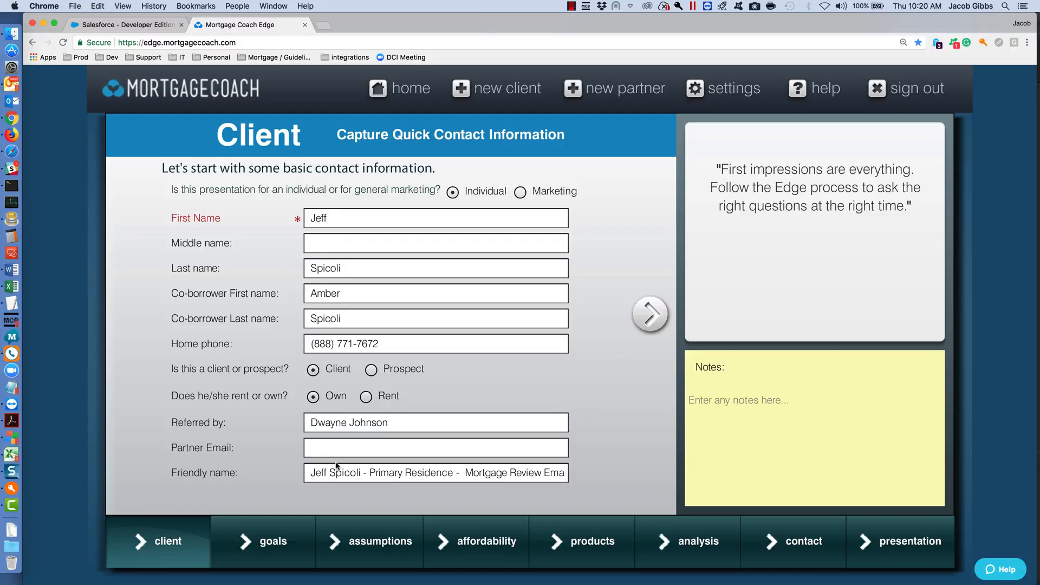
left_click(468, 471)
left_click_drag(501, 471, 591, 473)
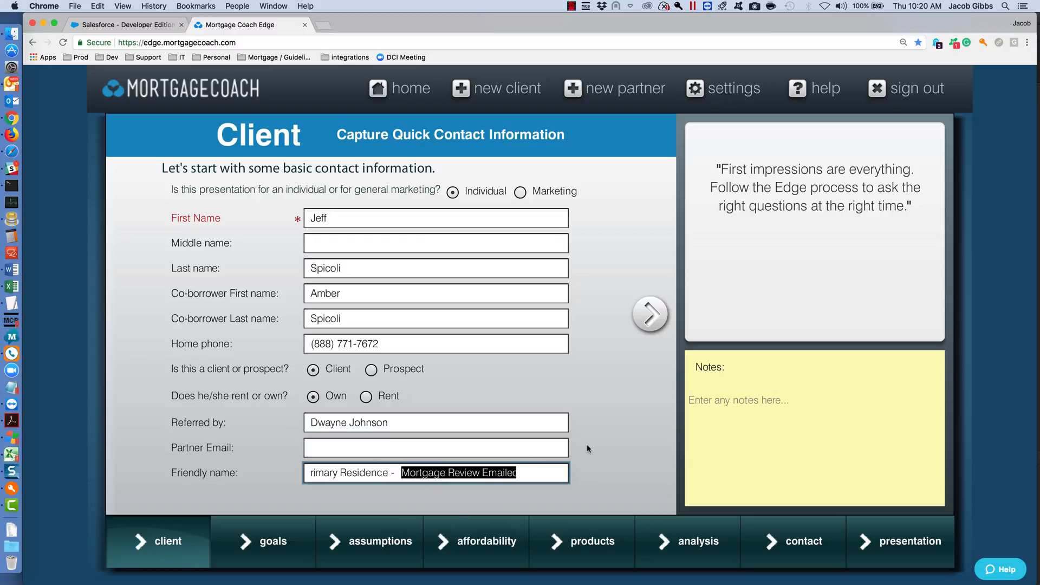
Review the client's goals, current mortgage details and monthly costs, and open the Faster Payoff product details.
left_click(648, 316)
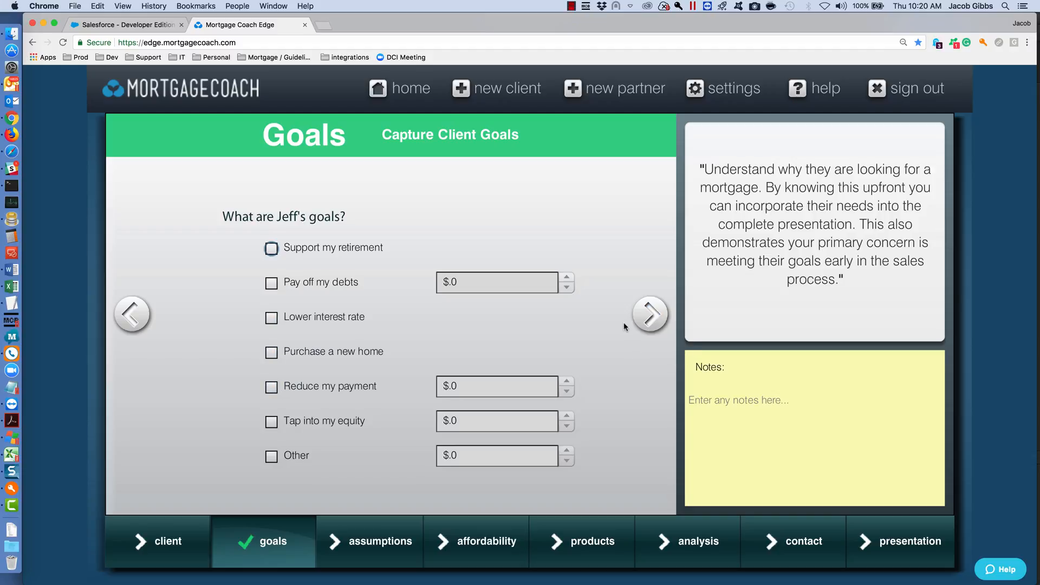
left_click(651, 316)
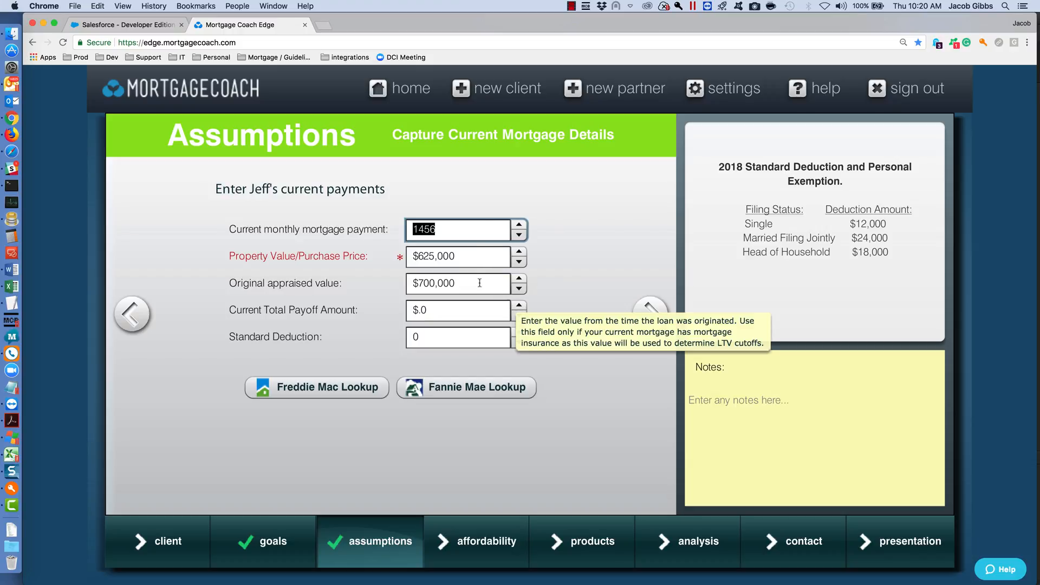
left_click(647, 316)
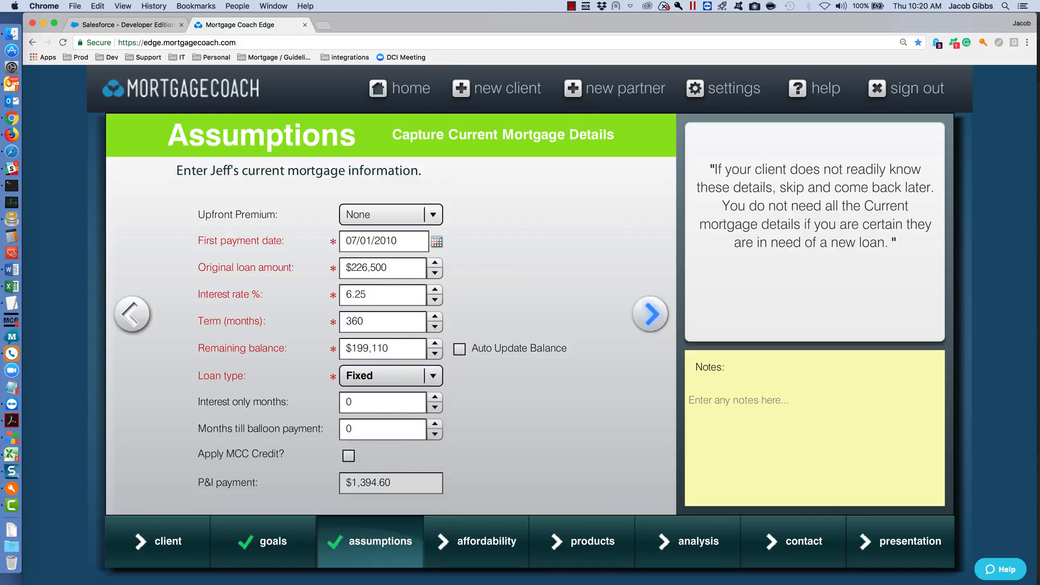
left_click(647, 314)
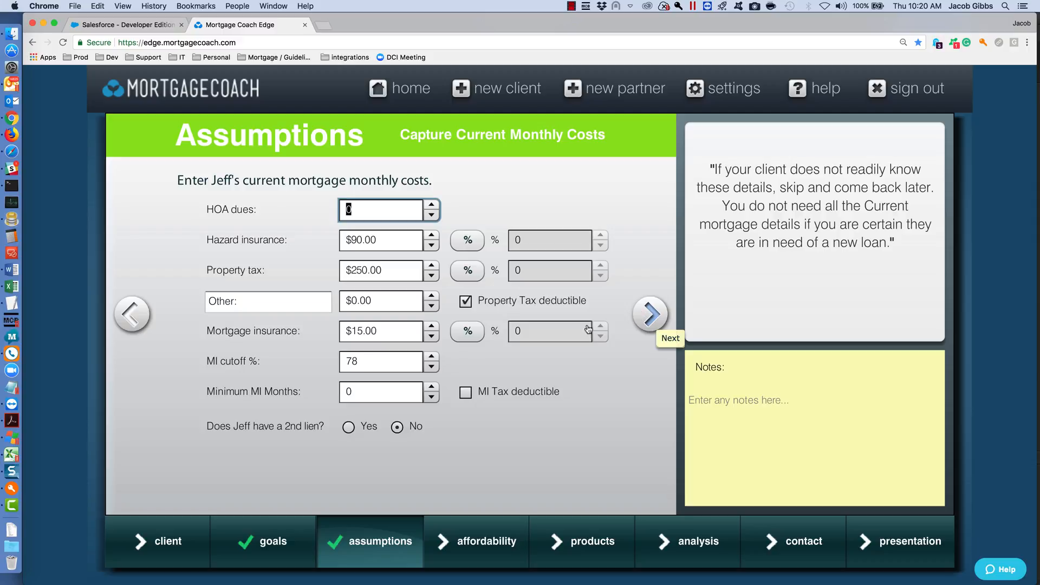
mouse_move(366, 332)
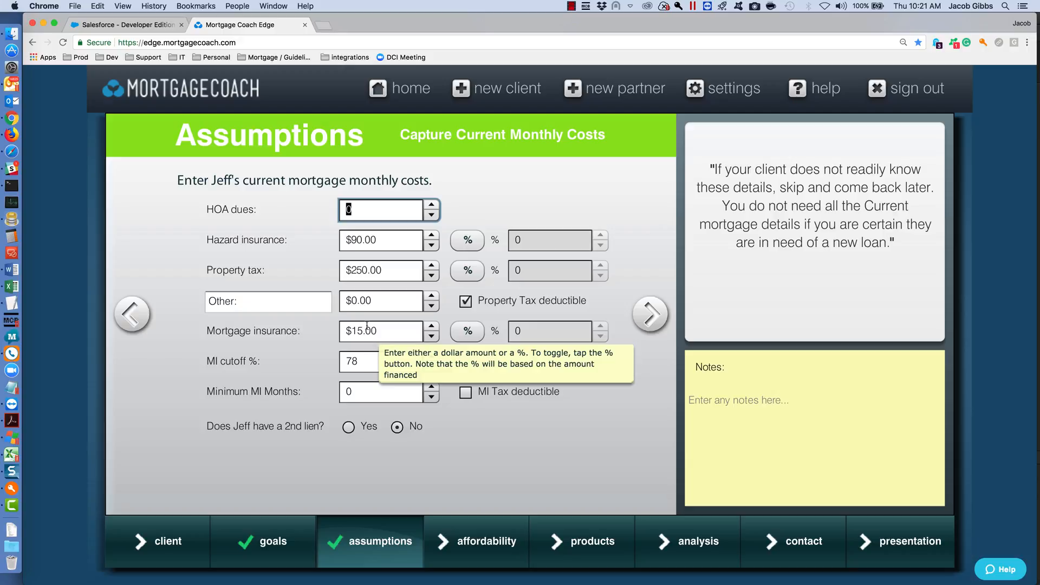
mouse_move(561, 530)
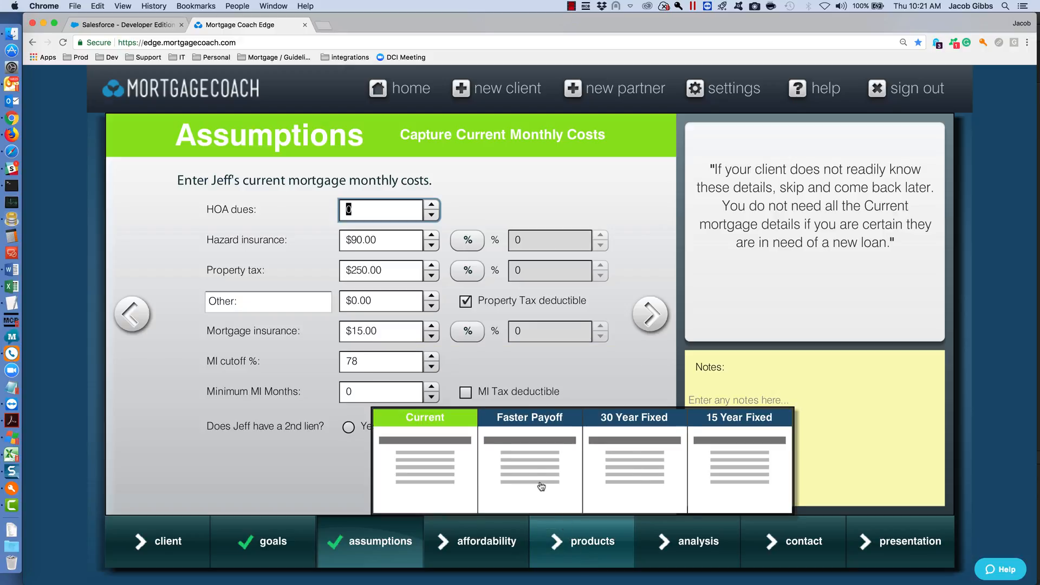
left_click(533, 462)
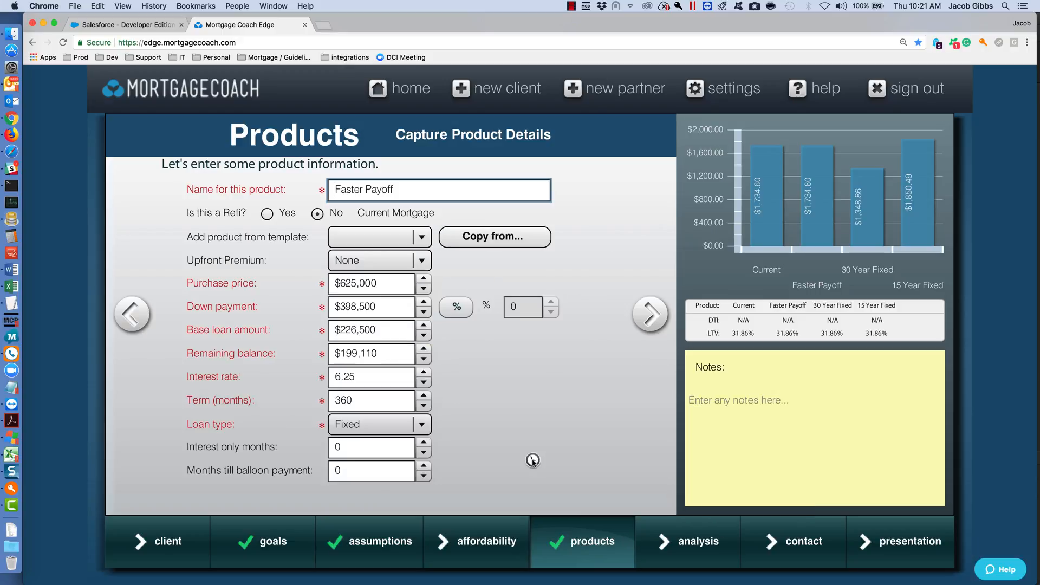
Apply the Conv 30 Fixed Purchase closing cost template to the 30 Year Fixed product's loan.
mouse_move(376, 533)
mouse_move(587, 537)
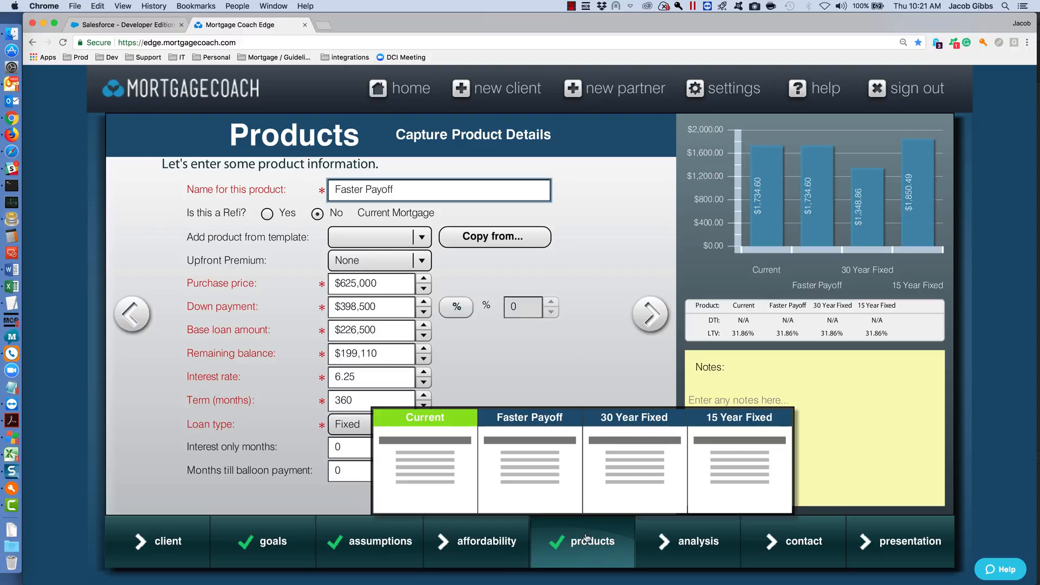
left_click(626, 469)
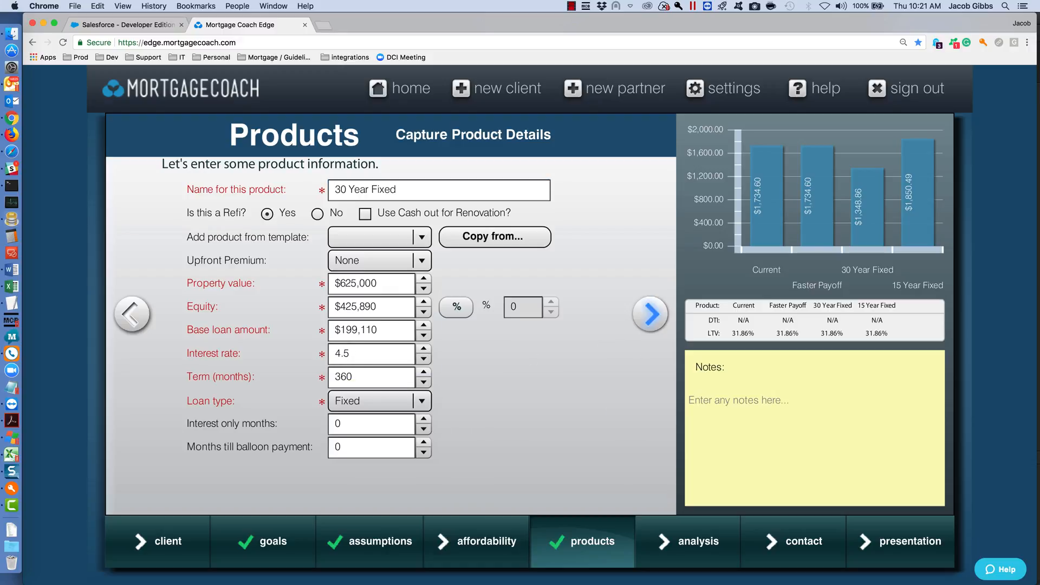
left_click(647, 314)
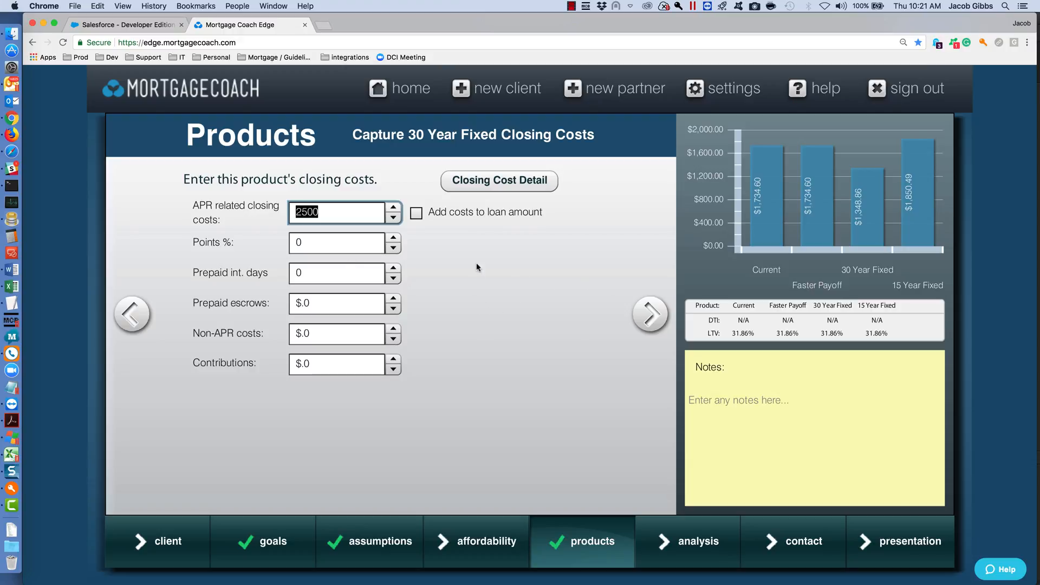
left_click(497, 182)
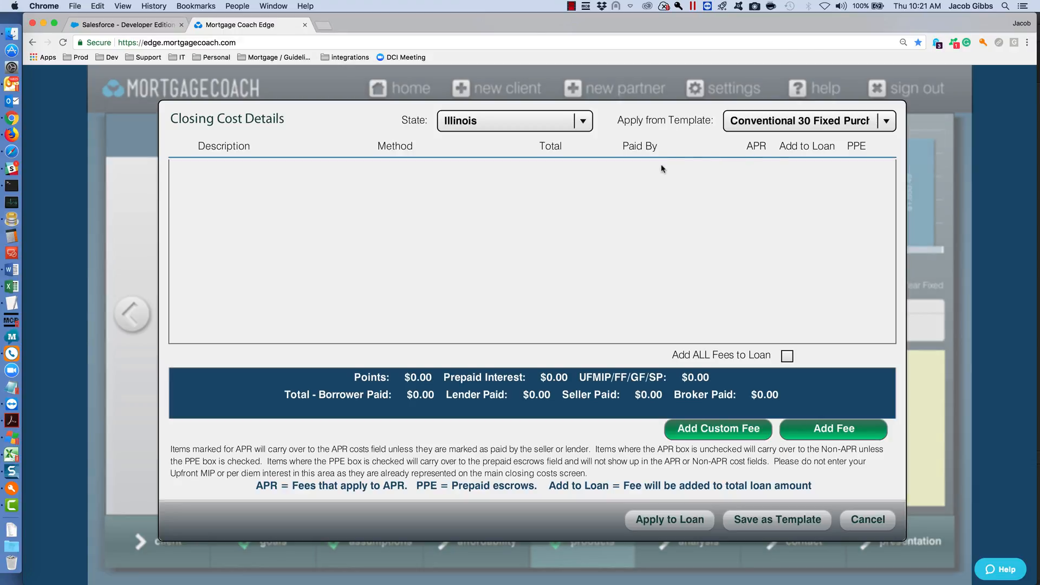
left_click(866, 120)
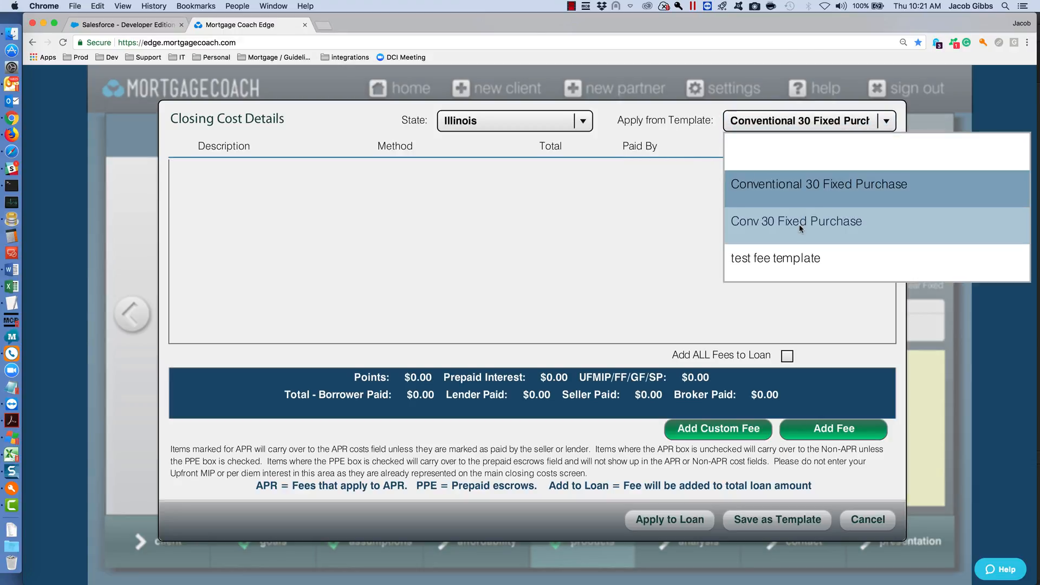
left_click(798, 223)
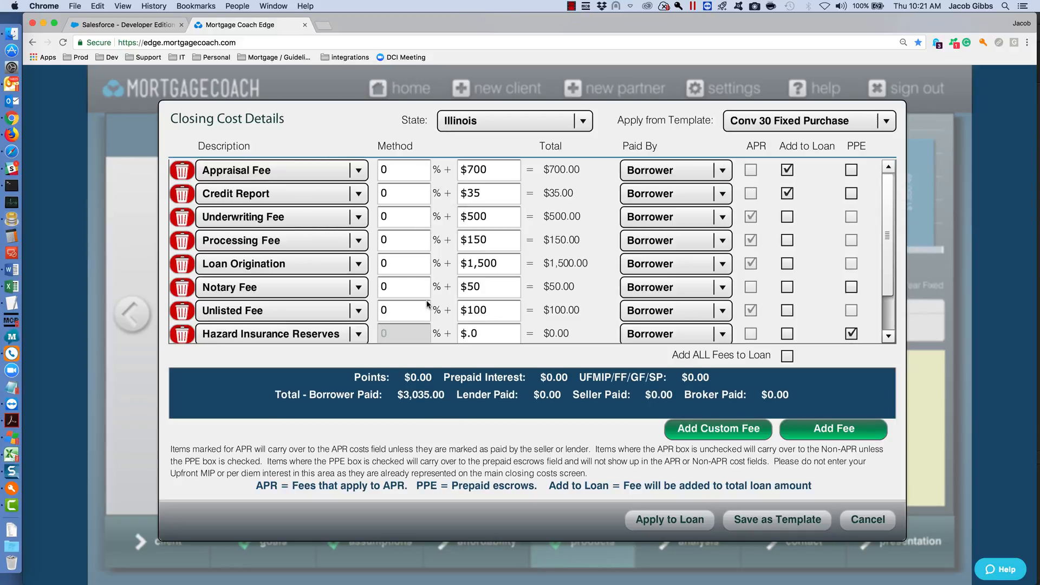
left_click(660, 521)
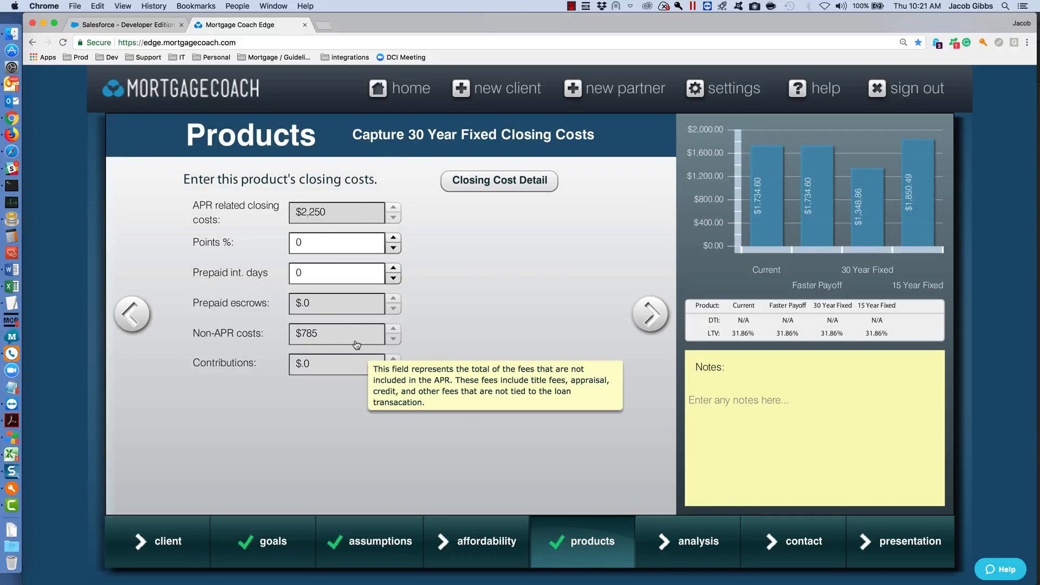
Check the 15 Year Fixed product details and preview the Total Cost Analysis presentation.
mouse_move(576, 536)
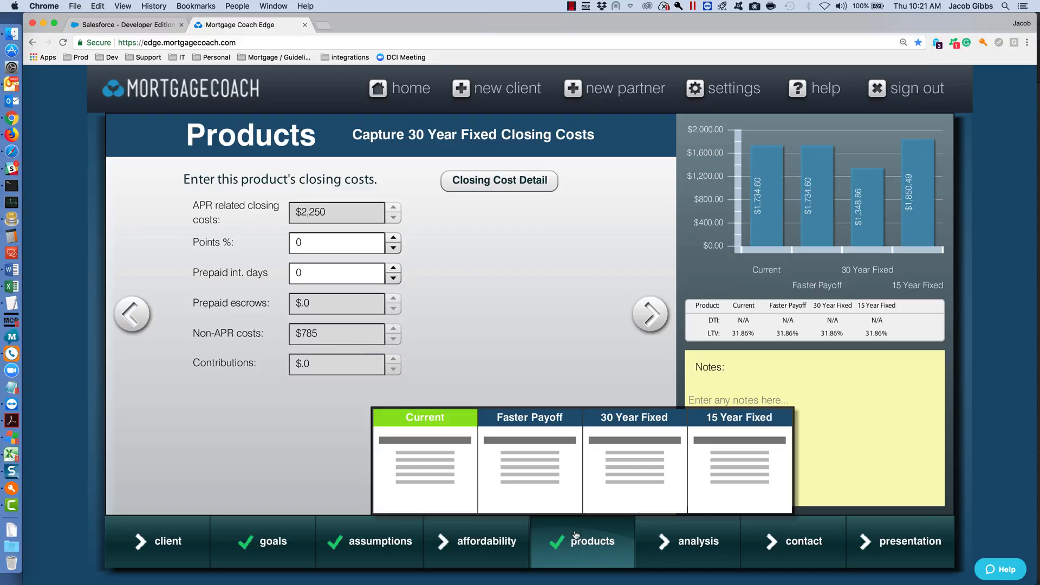
left_click(721, 454)
mouse_move(888, 538)
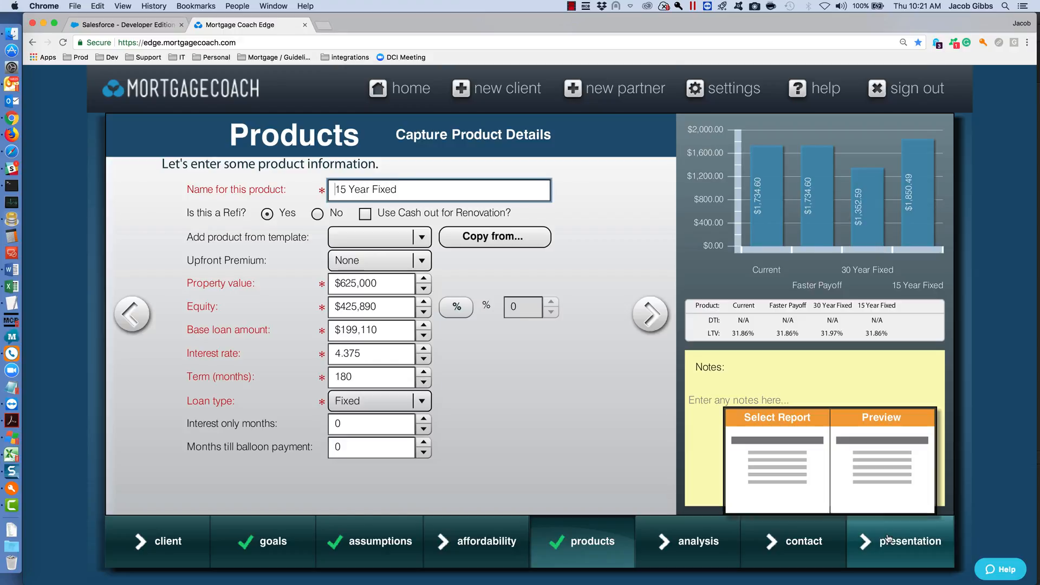
left_click(882, 478)
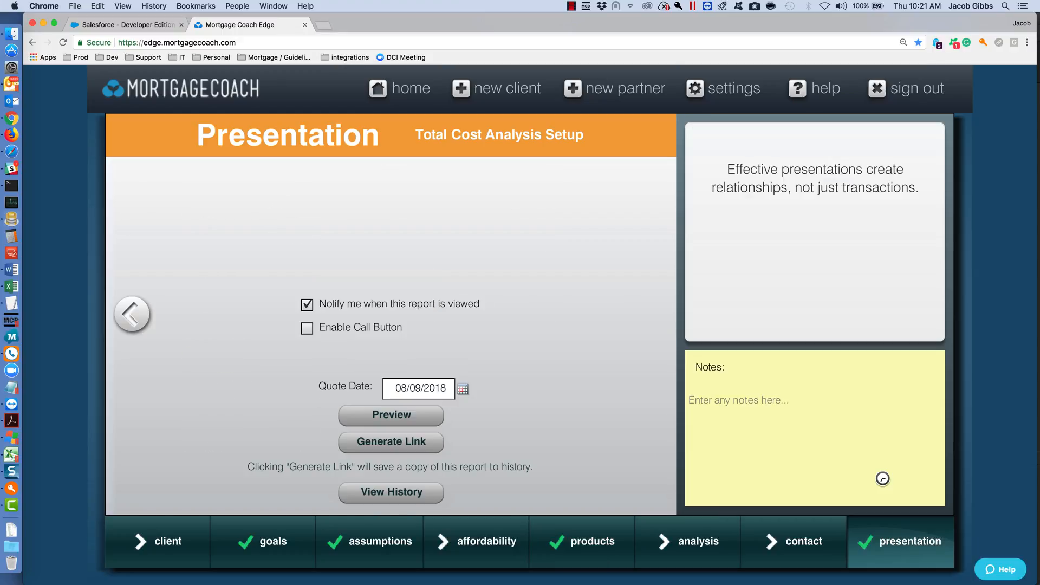
left_click(399, 417)
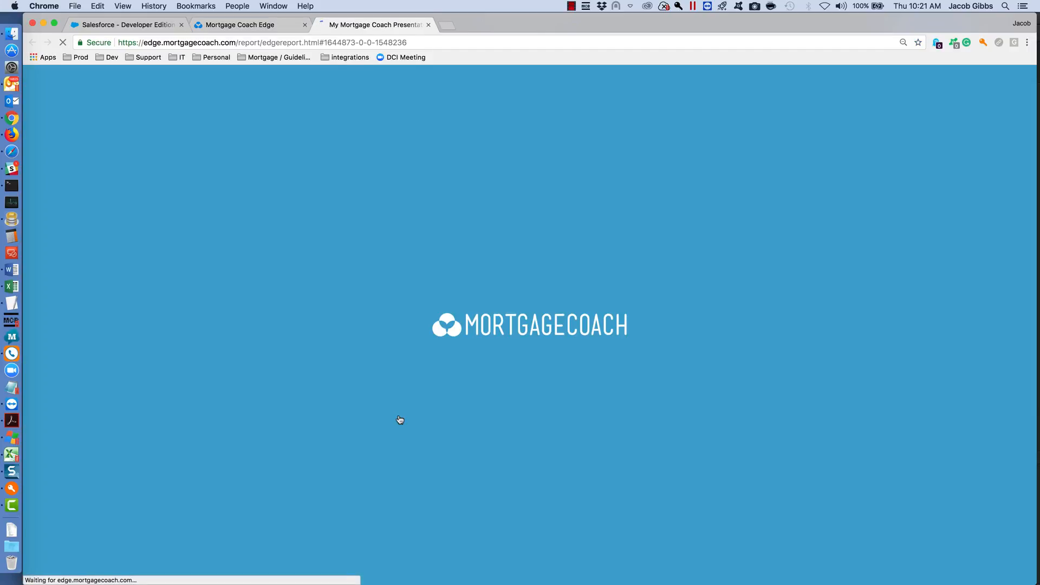
Open the additional information for the report summary and examine the closing costs of each loan product.
scroll(411, 413, "down", 3)
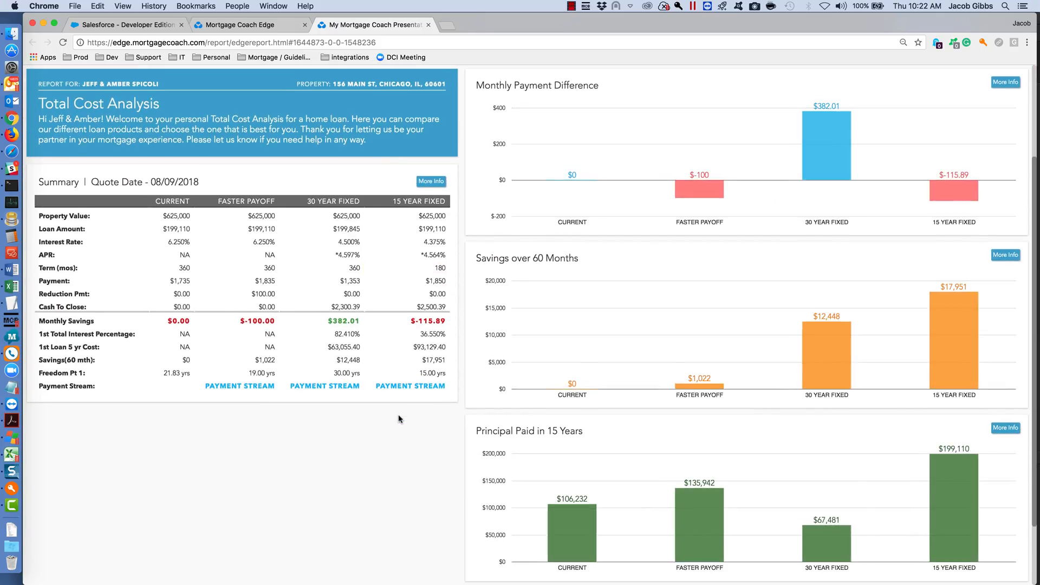
left_click(432, 182)
left_click(446, 121)
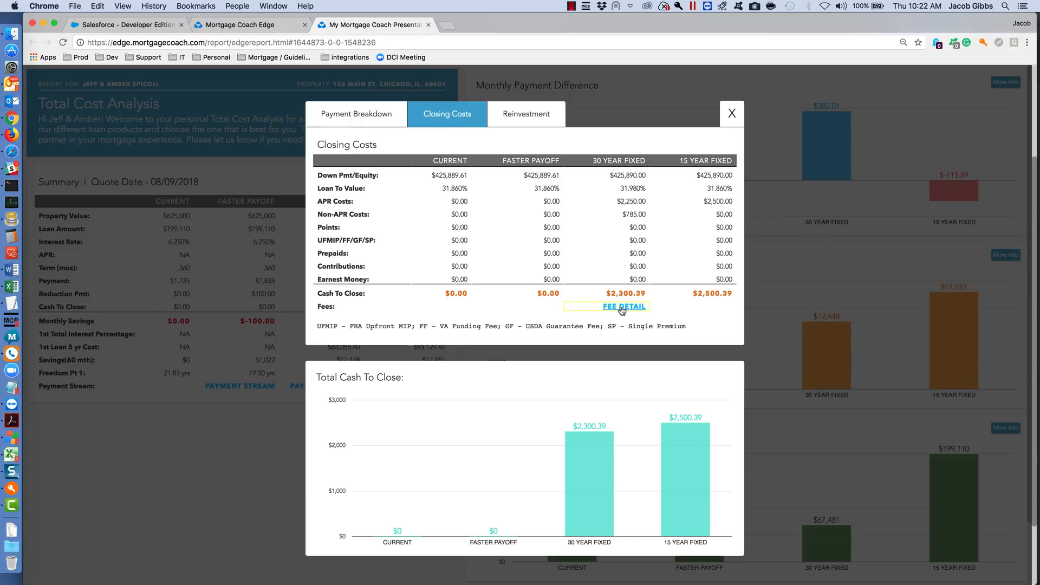
Return to the Total Cost Analysis setup in Mortgage Coach Edge and open the help and live chat widget.
key("ctrl+shift+Tab")
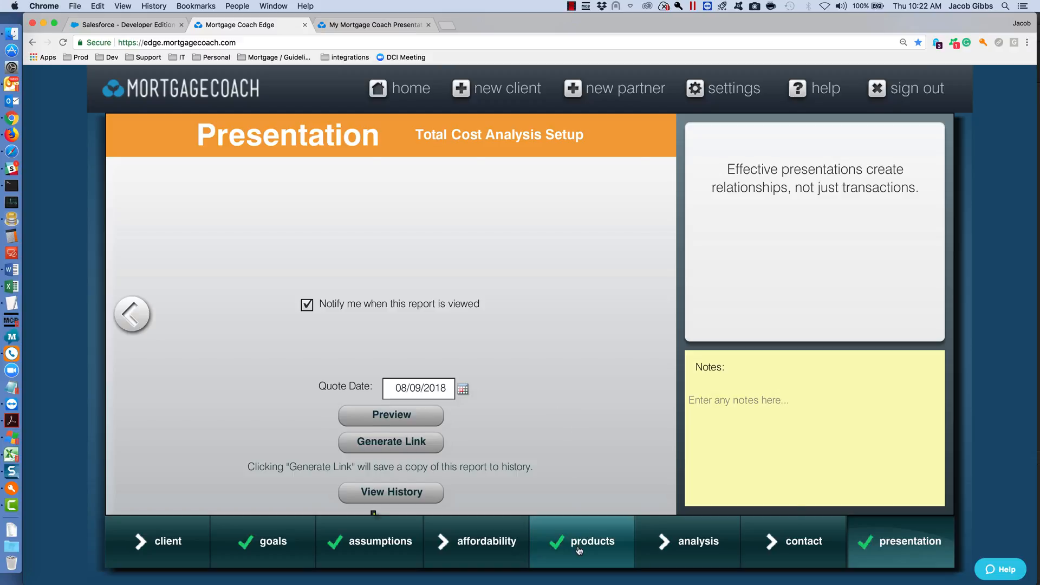
mouse_move(579, 550)
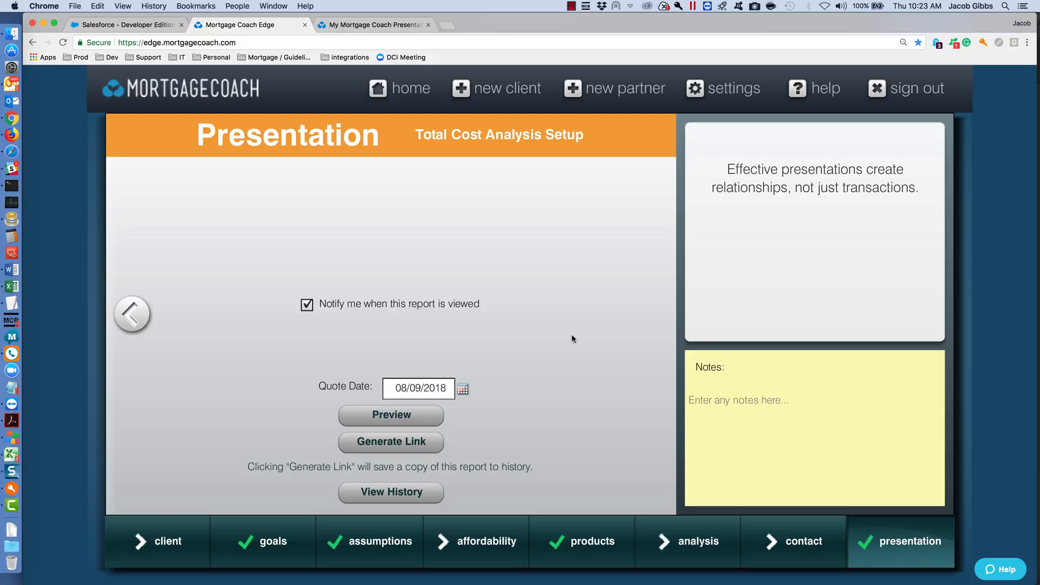
left_click(1000, 570)
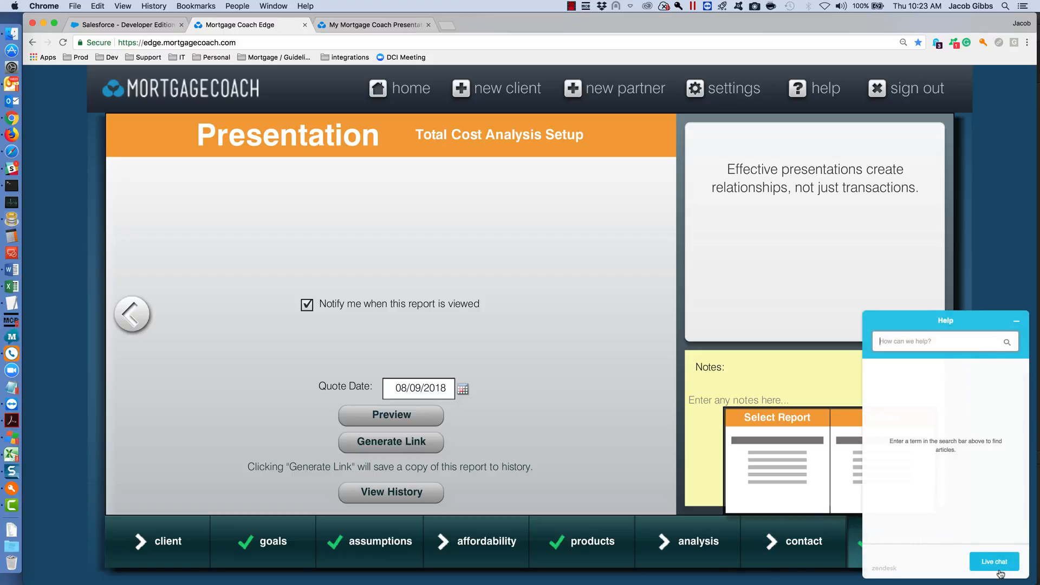